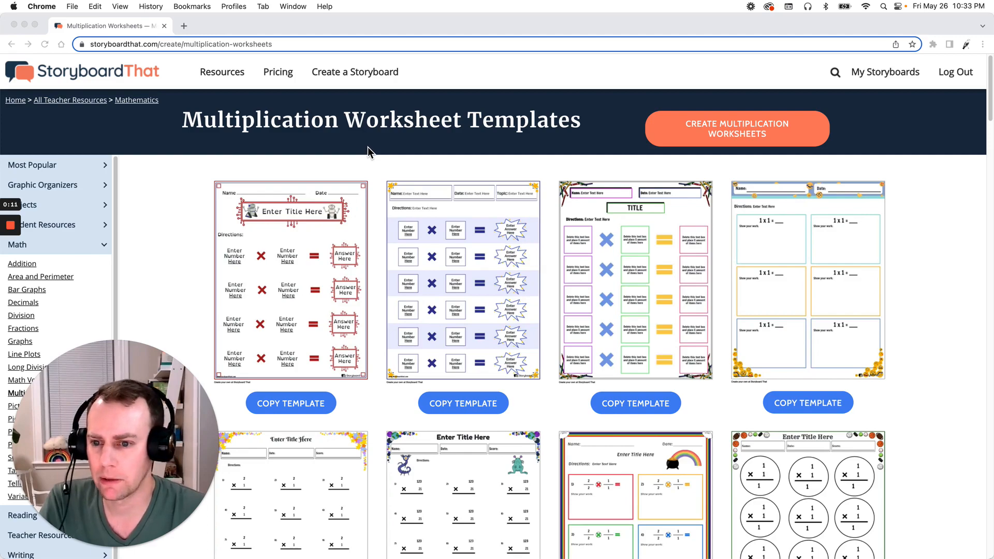
- Browse the multiplication worksheet templates and copy the red one with robots in the title banner
scroll(380, 171, "down", 5)
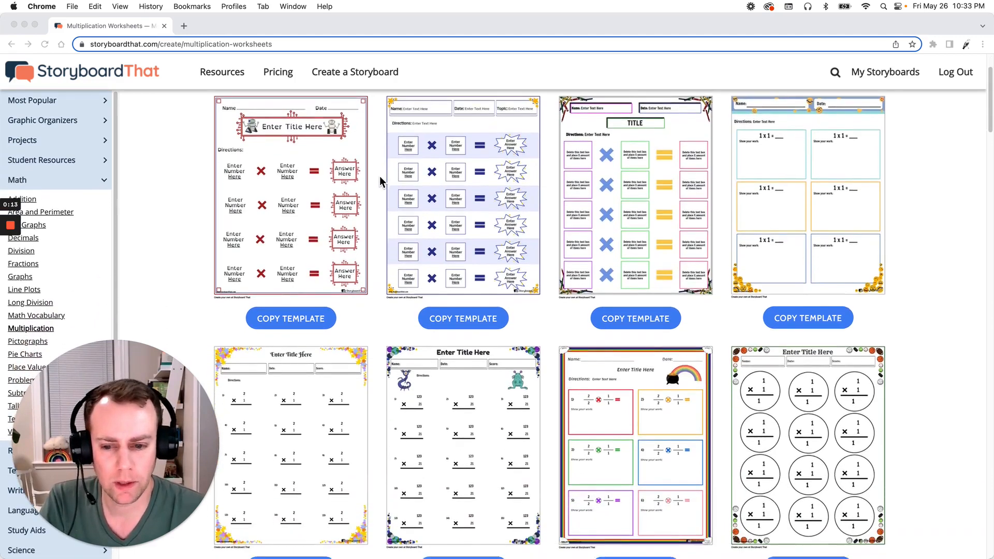
scroll(387, 184, "down", 10)
scroll(404, 174, "up", 13)
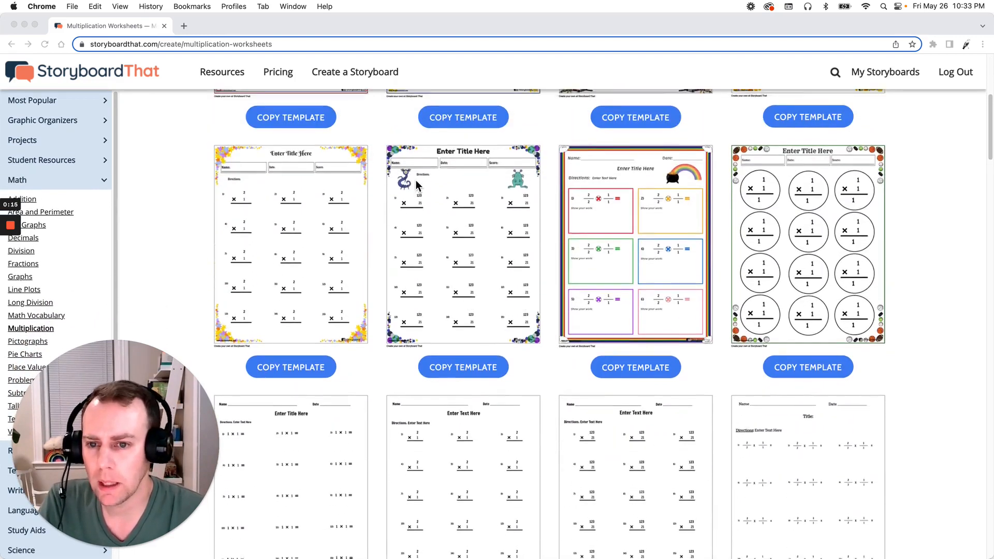
scroll(403, 174, "up", 1)
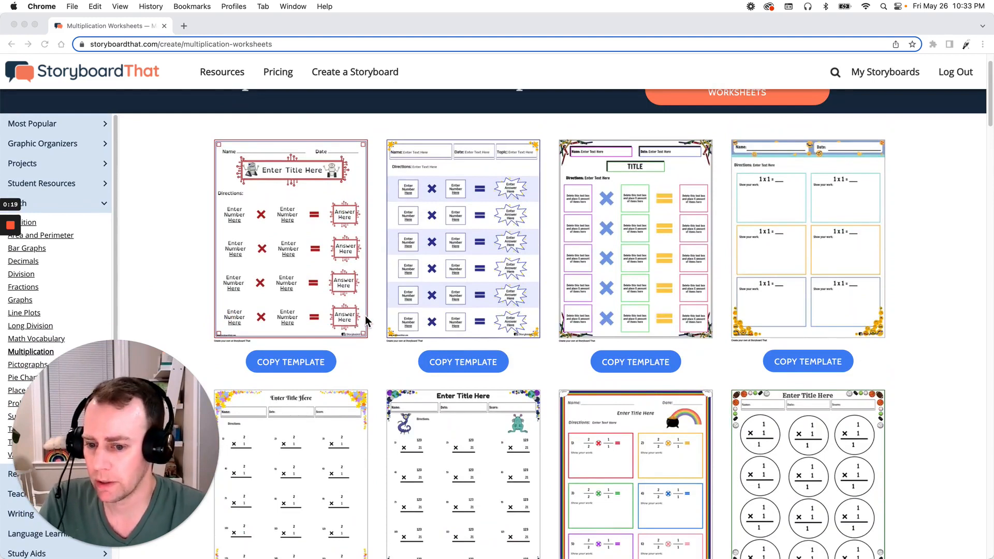
left_click(341, 368)
left_click(285, 368)
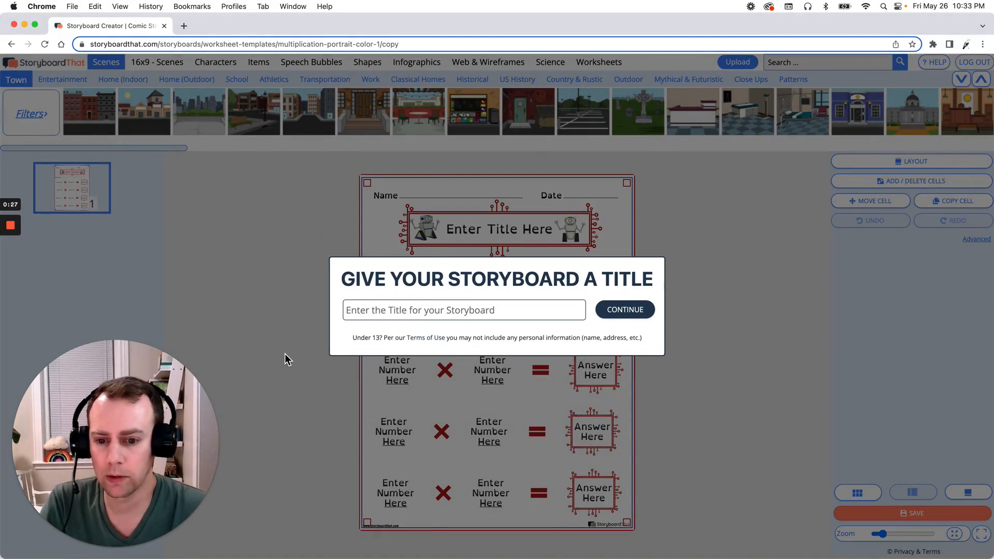
- Give the copied storyboard the title "Template 1" and continue to the editor
left_click(399, 312)
type("Template 1")
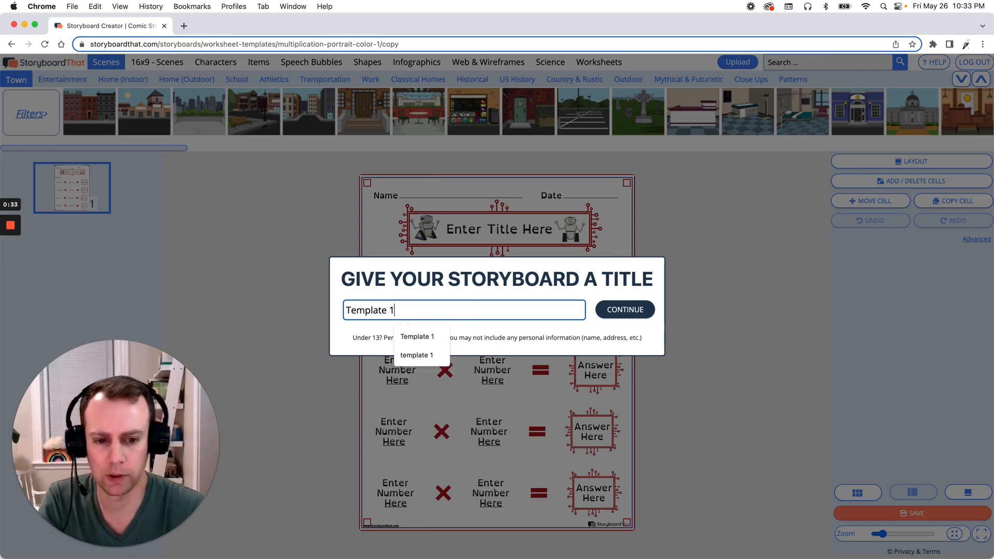
left_click(626, 310)
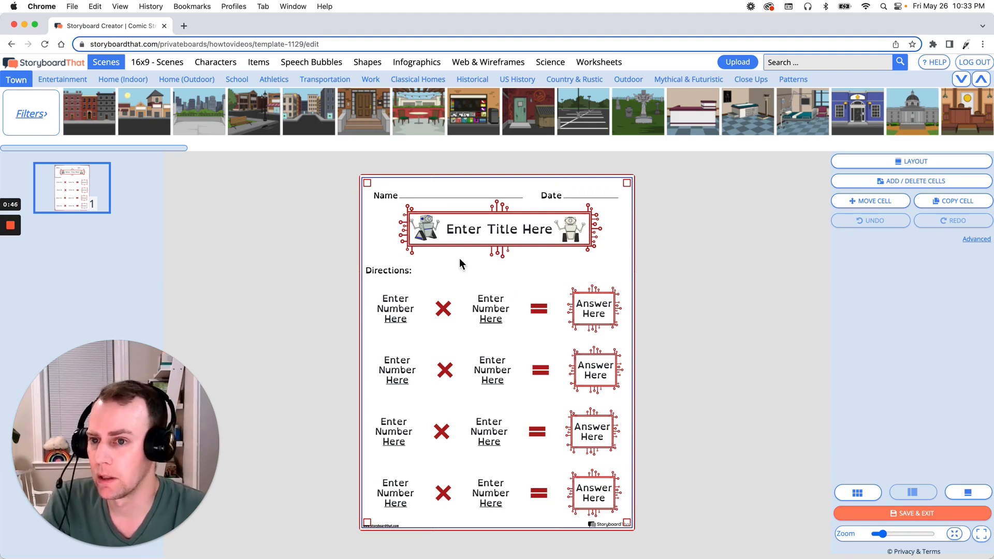
- Add the grey robot from the Monsters & Myths characters to the worksheet, beside the right end of the title banner
left_click(212, 64)
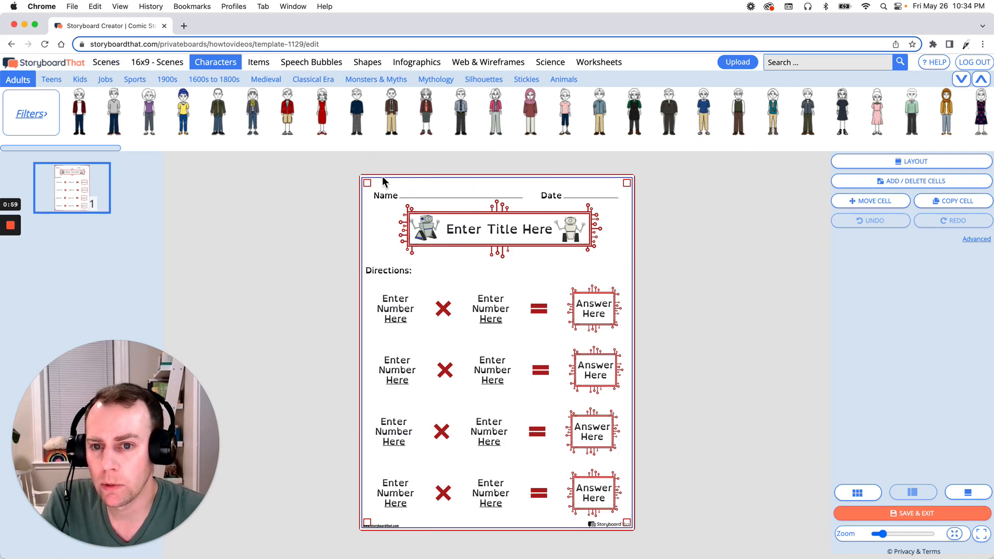
left_click(373, 82)
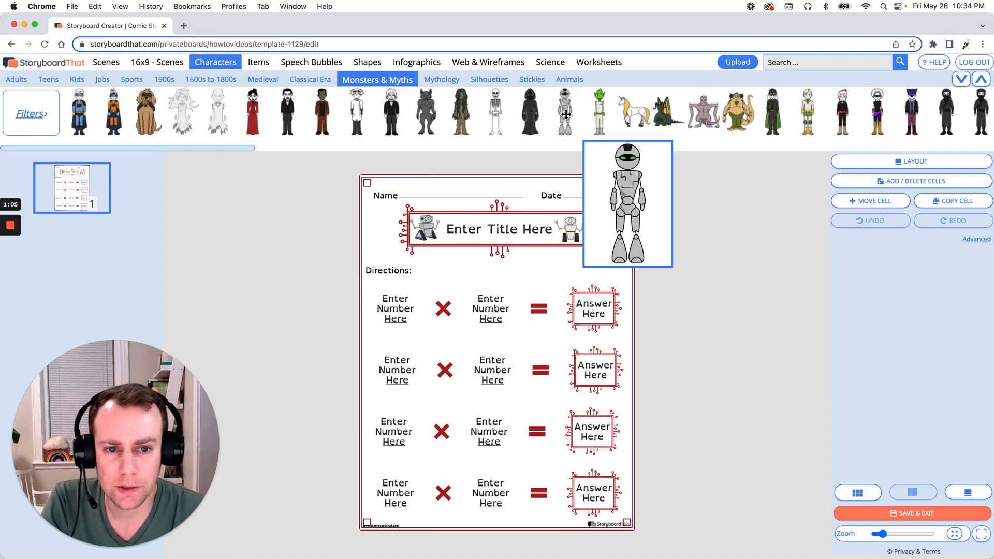
left_click_drag(566, 108, 614, 253)
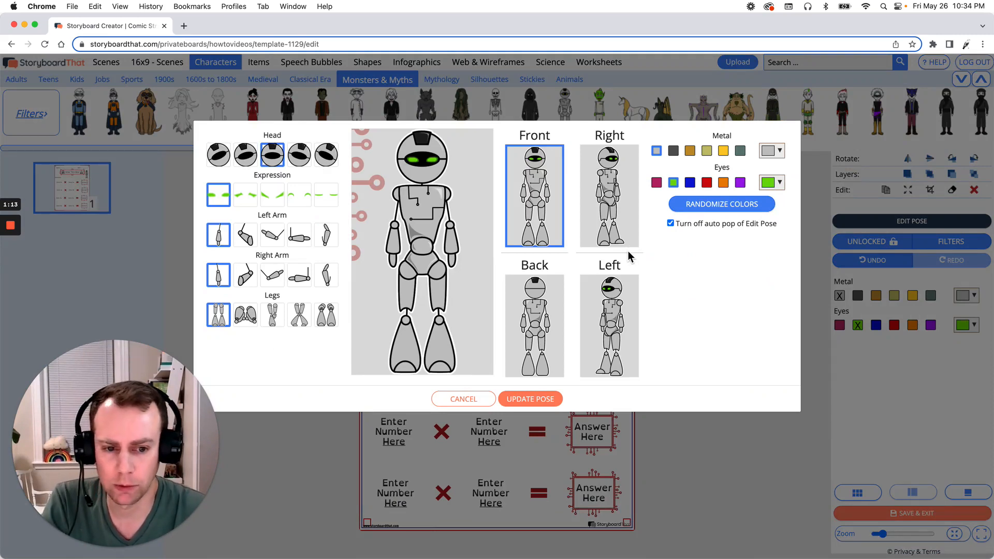
- Pose the robot in the Left view with arched eyes, hands on hips and a tilted head, and align it with the title banner
left_click(633, 310)
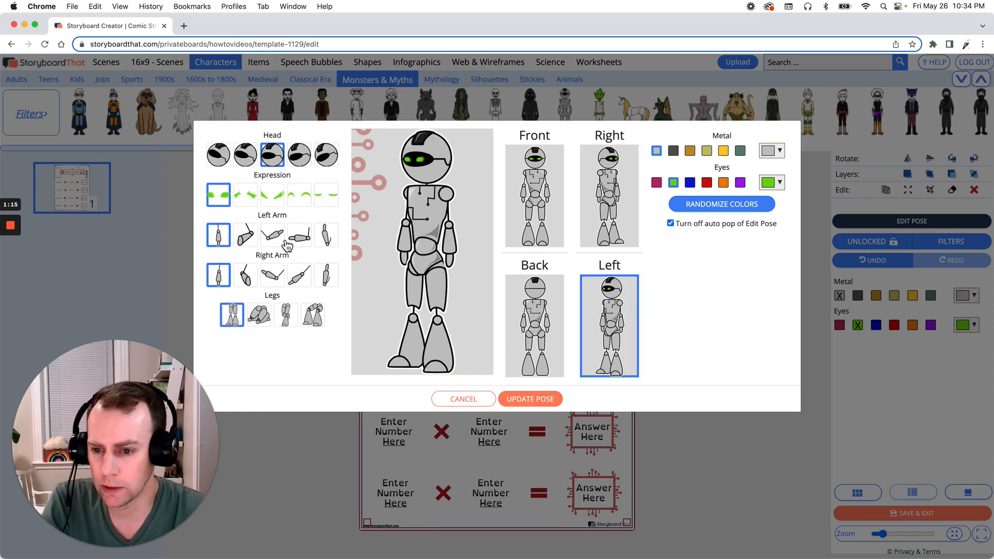
left_click(300, 196)
left_click(252, 243)
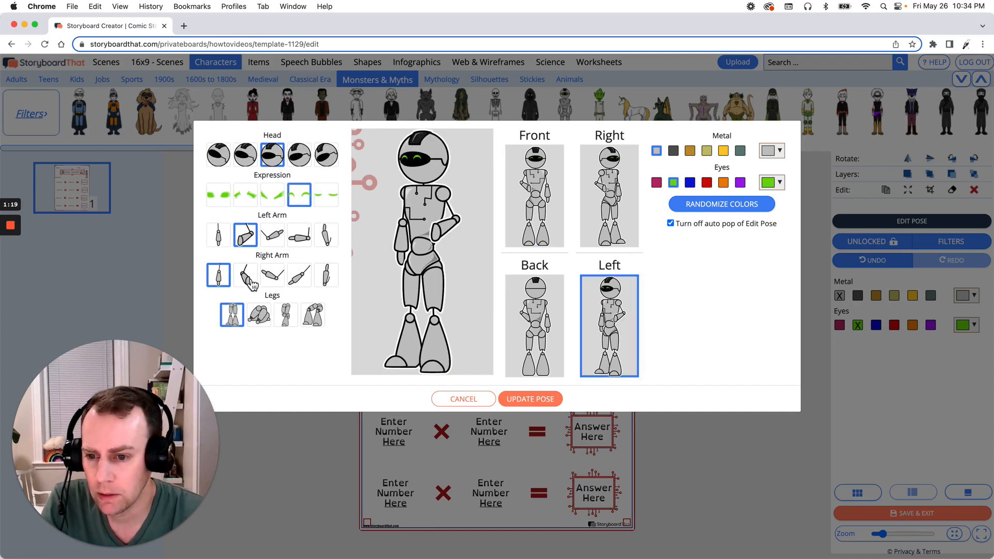
left_click(250, 279)
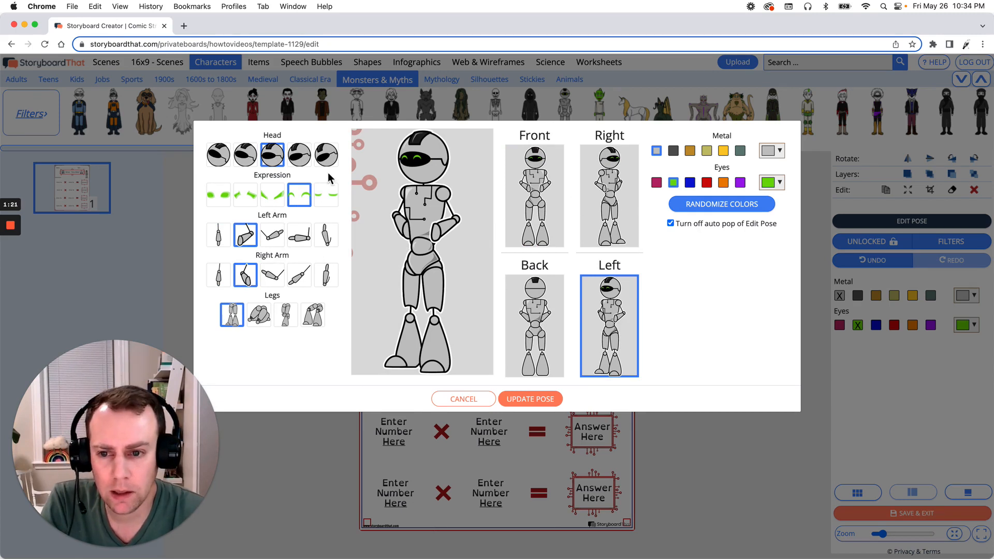
left_click(244, 163)
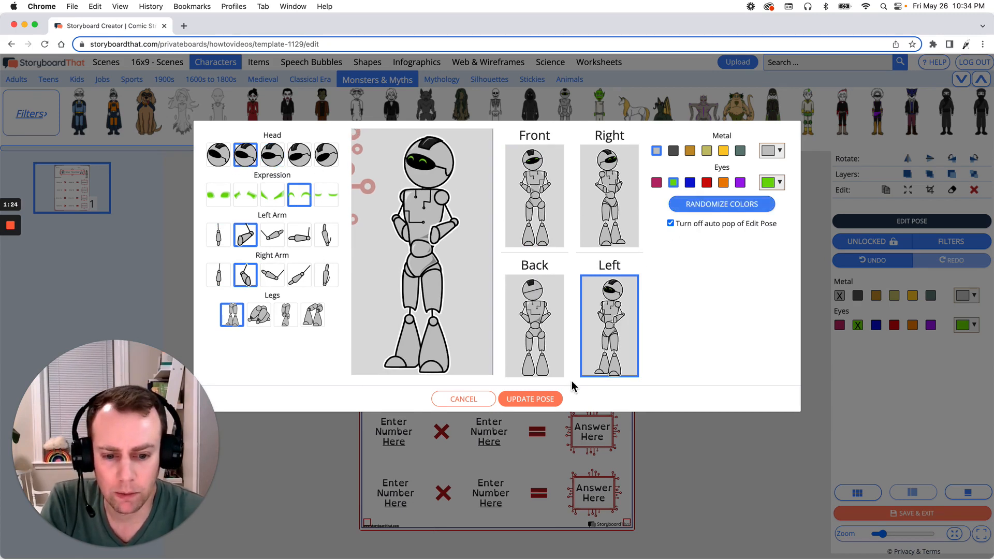
left_click(547, 403)
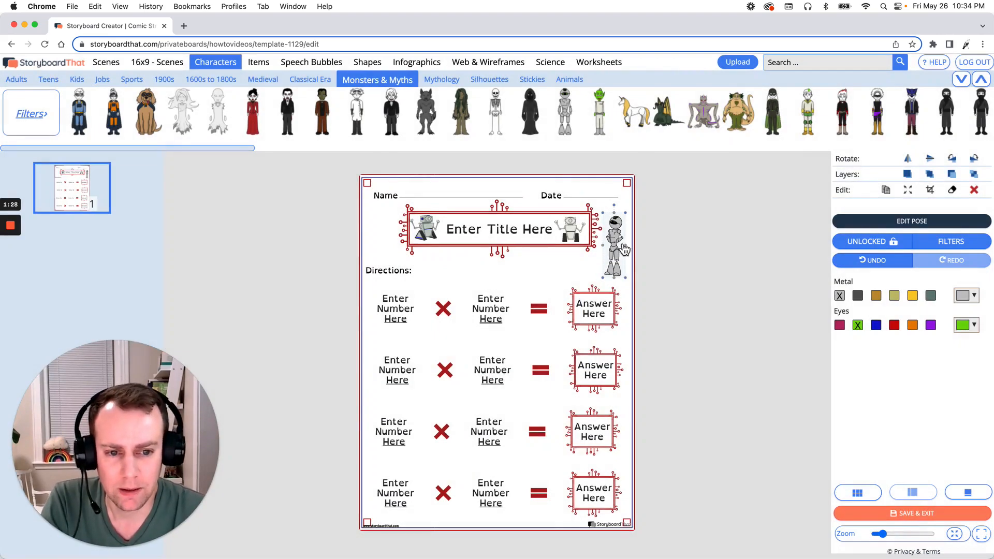
left_click_drag(624, 250, 617, 226)
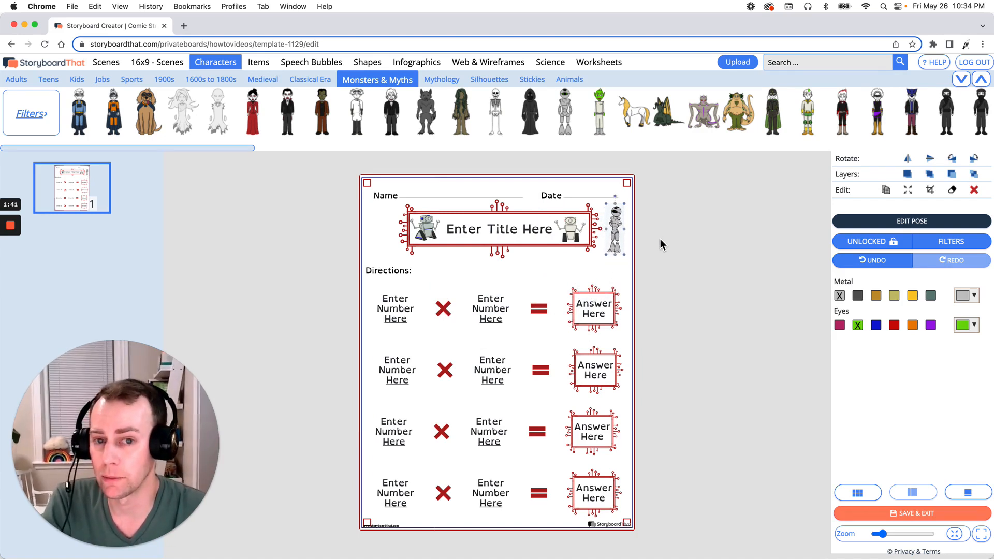
- Search the art library for "robot" and place the robot turkey over the left end of the title banner
left_click(267, 65)
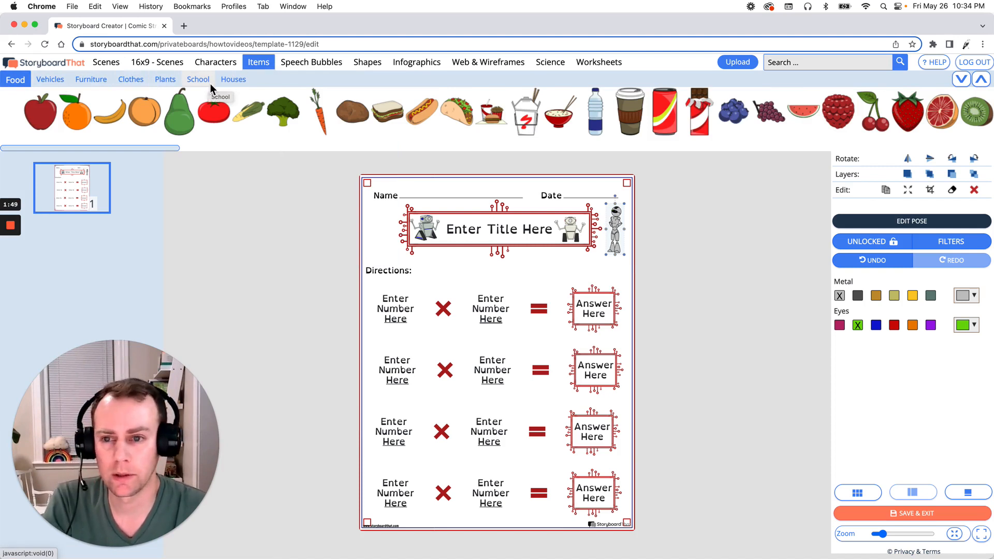
left_click(817, 64)
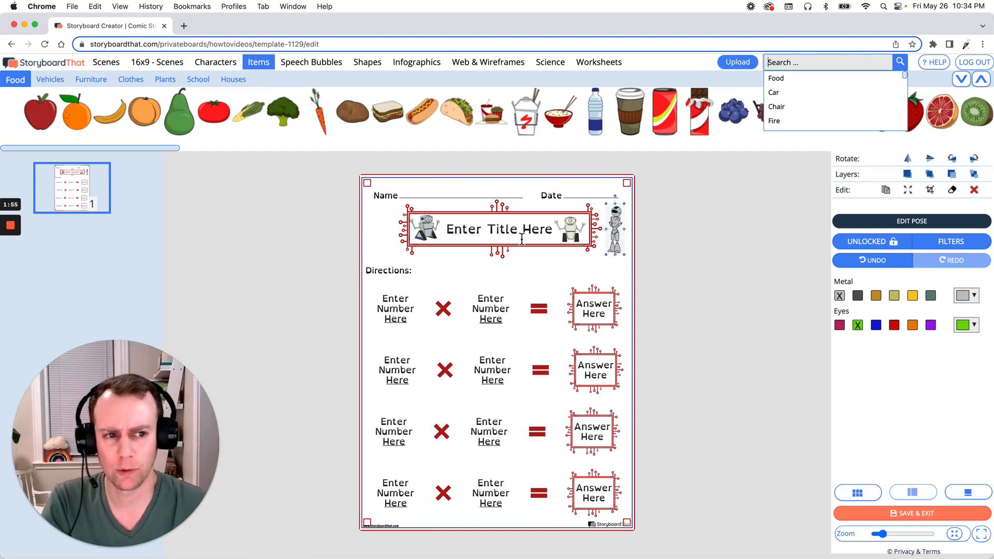
type("robot")
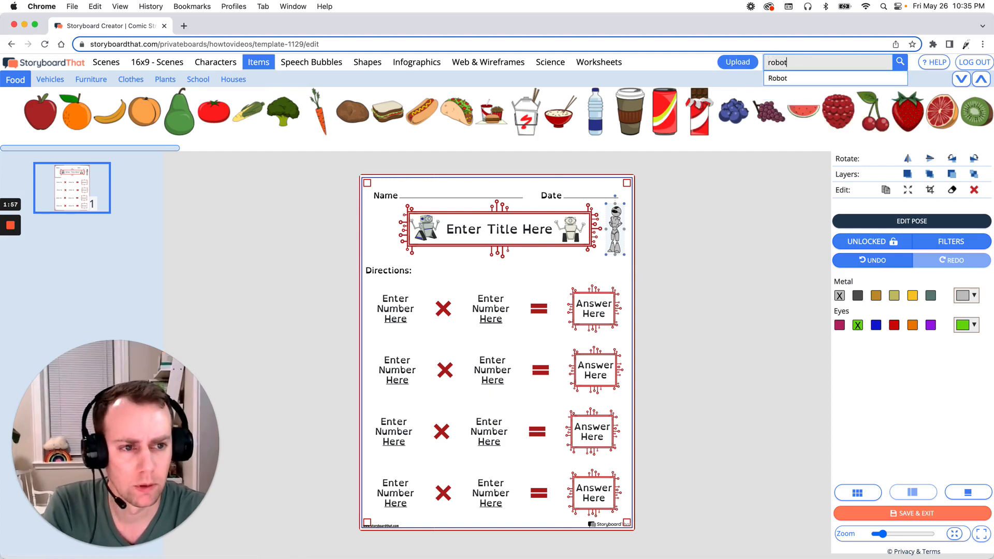
key("Return")
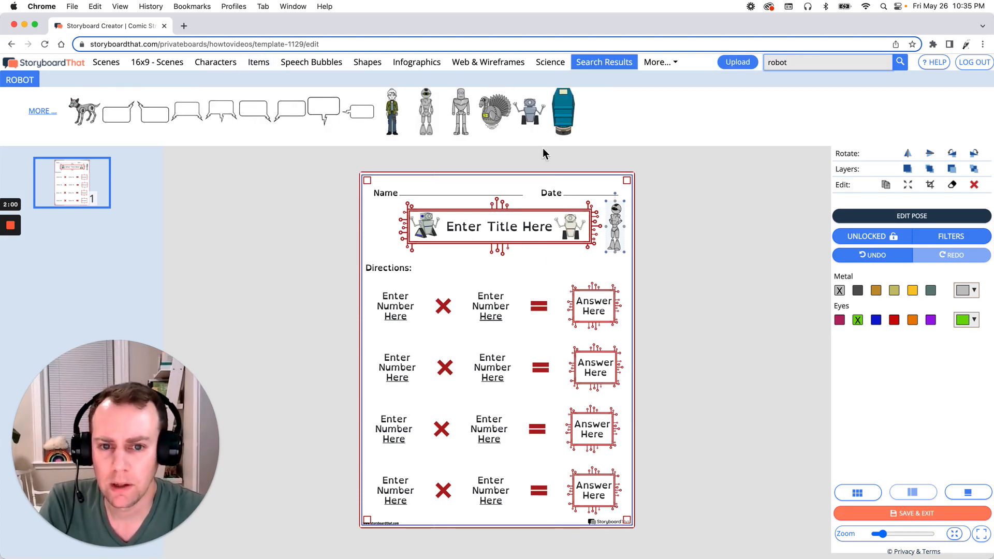
mouse_move(492, 119)
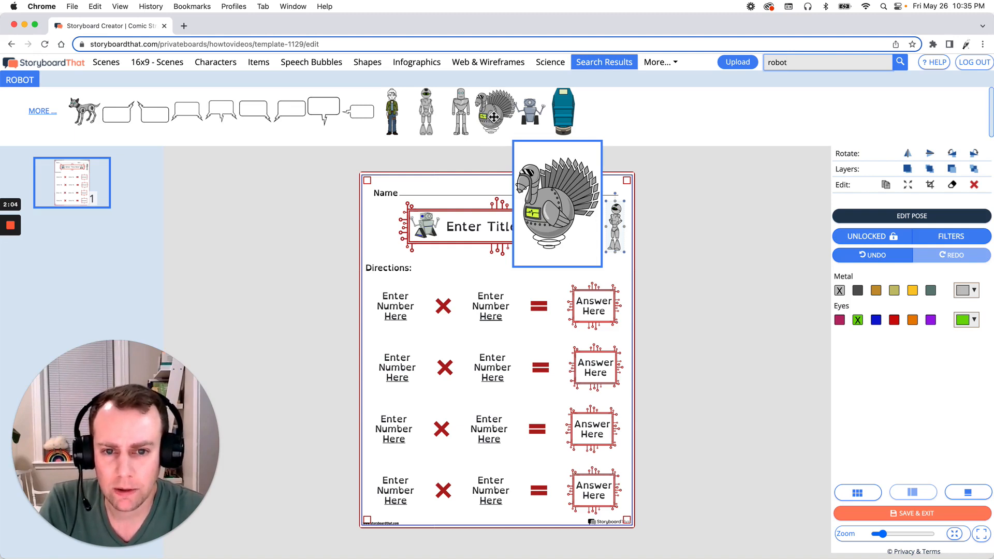
left_click_drag(495, 115, 411, 246)
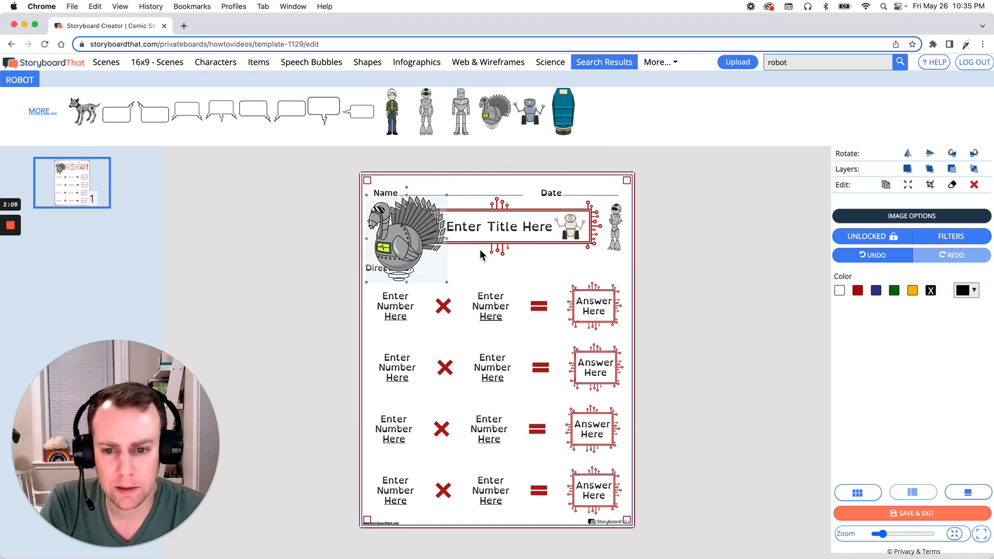
- Change the robot turkey's image to its second pose, with the front wing raised
left_click(879, 219)
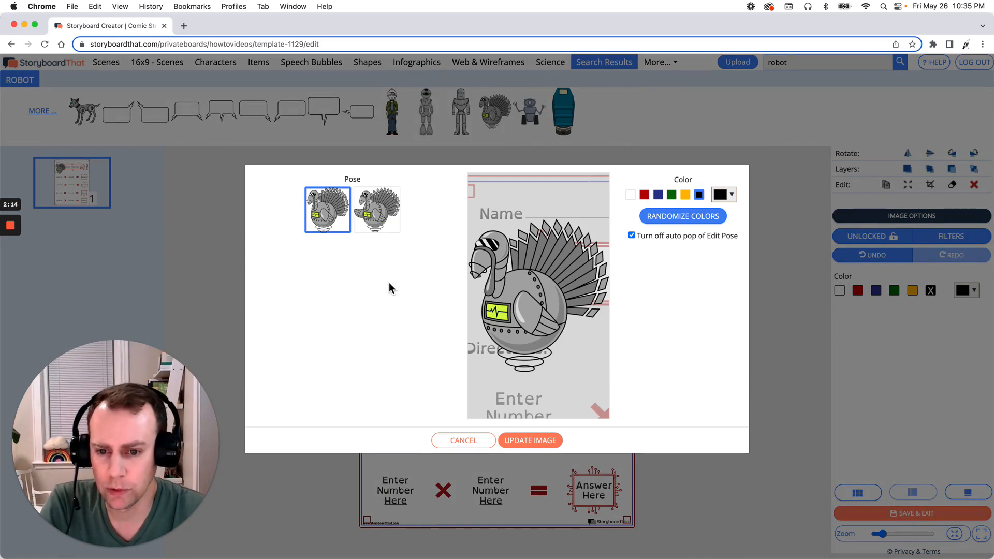
left_click(381, 227)
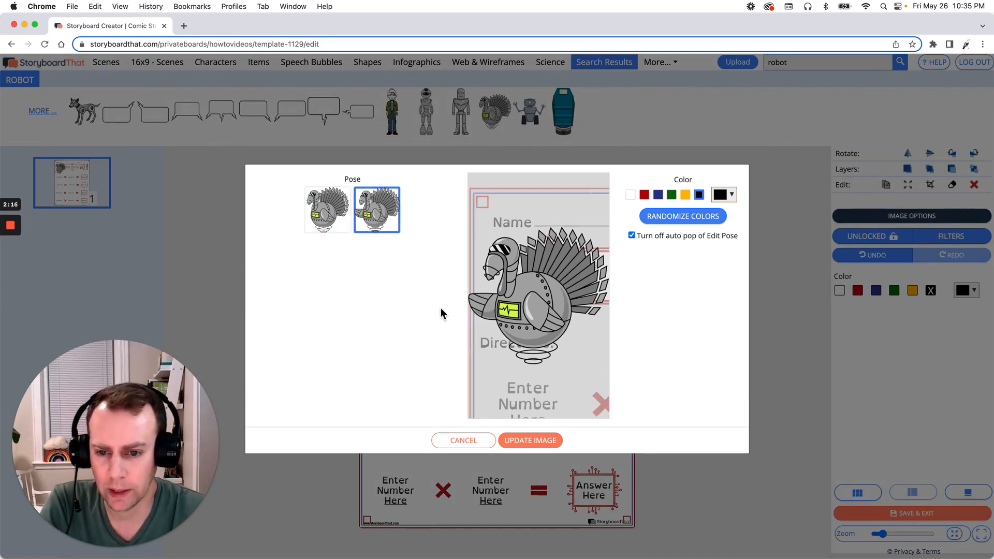
left_click(525, 439)
- Shrink the robot turkey to fit left of the title banner, mirror it horizontally and fine-tune its position
mouse_move(399, 261)
left_mouse_down()
mouse_move(456, 262)
mouse_move(411, 264)
mouse_move(418, 259)
left_mouse_up()
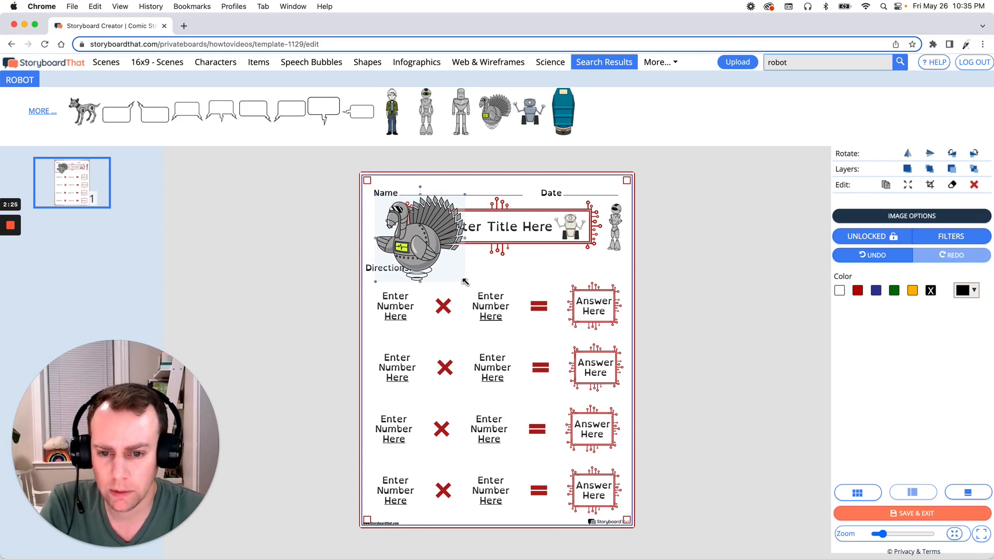
left_click_drag(465, 281, 387, 233)
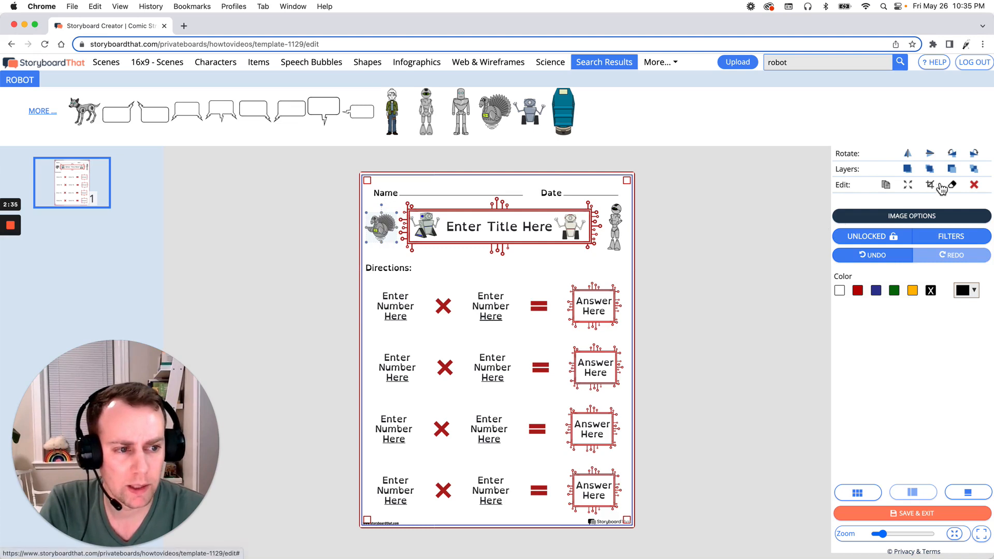
left_click(910, 155)
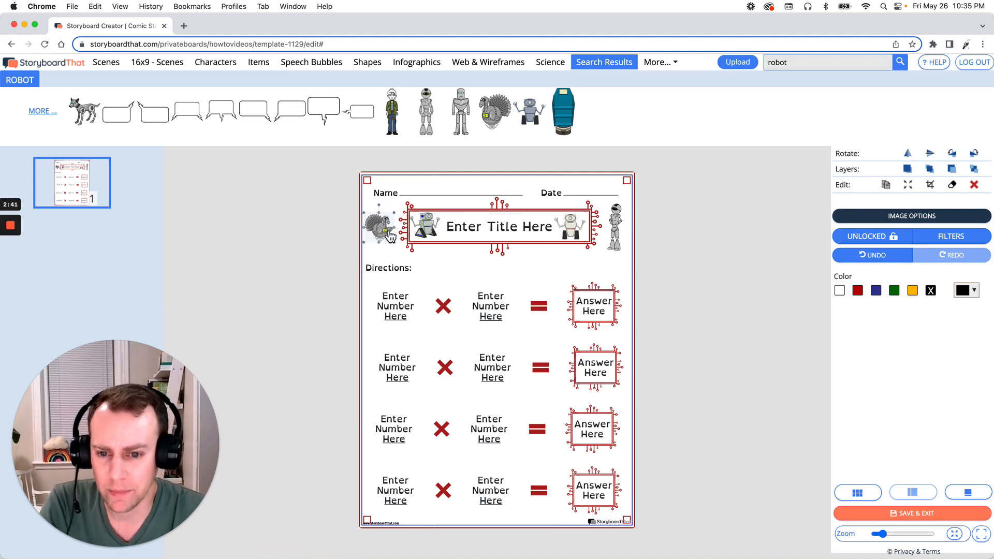
left_click_drag(390, 237, 391, 237)
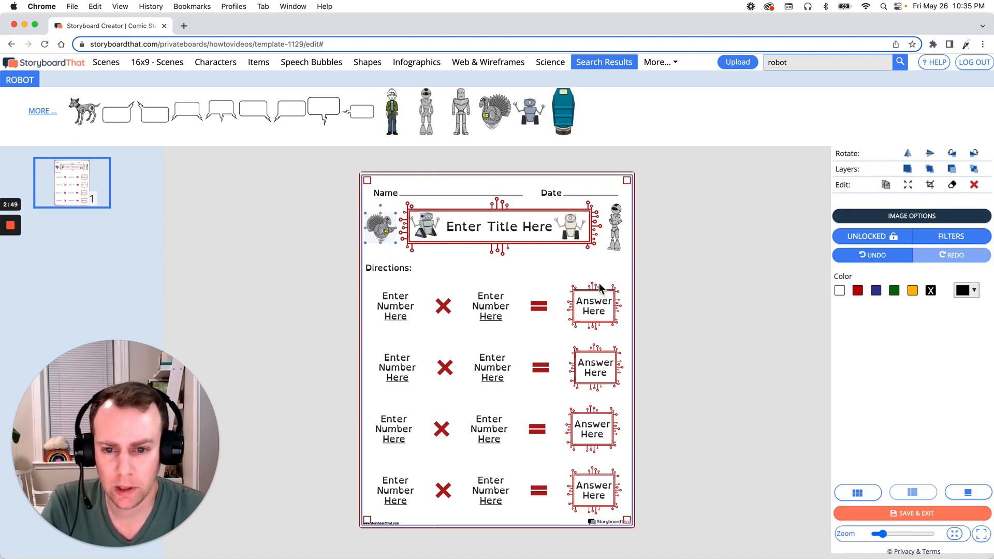
- Delete the red and blue border around the worksheet page
left_click(631, 192)
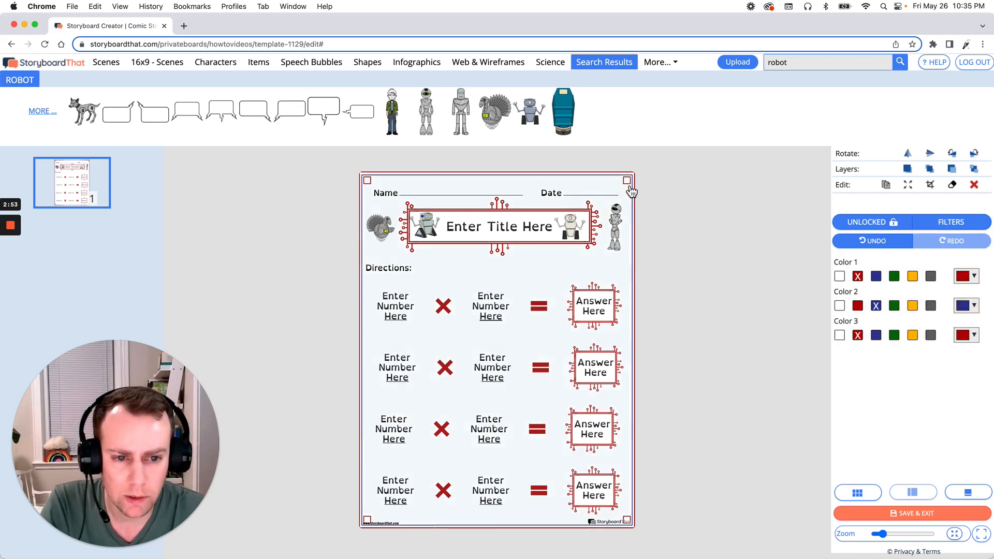
left_click(974, 186)
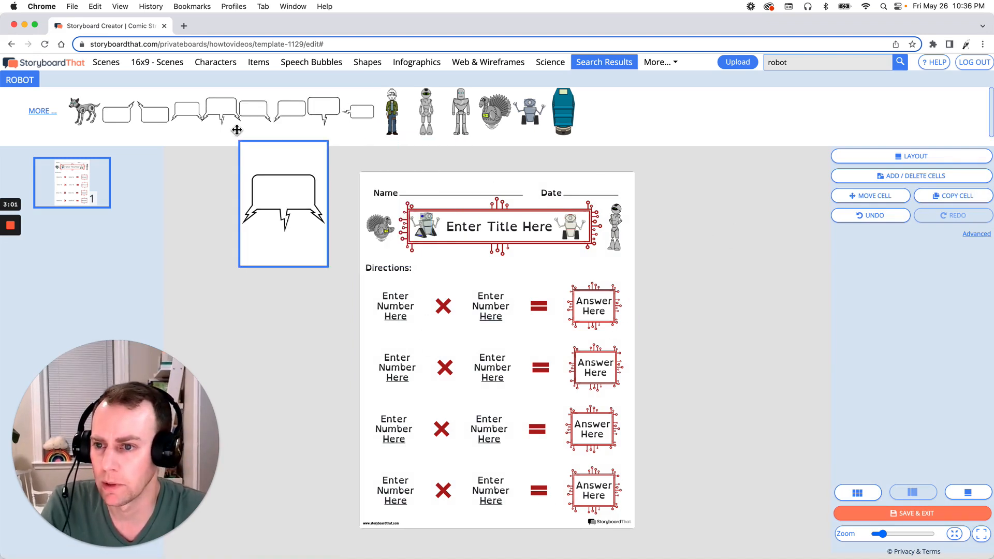
- Add the solid dark green pattern from the scenes and stretch it over the whole page with the Non-Proportional fill option
left_click(106, 62)
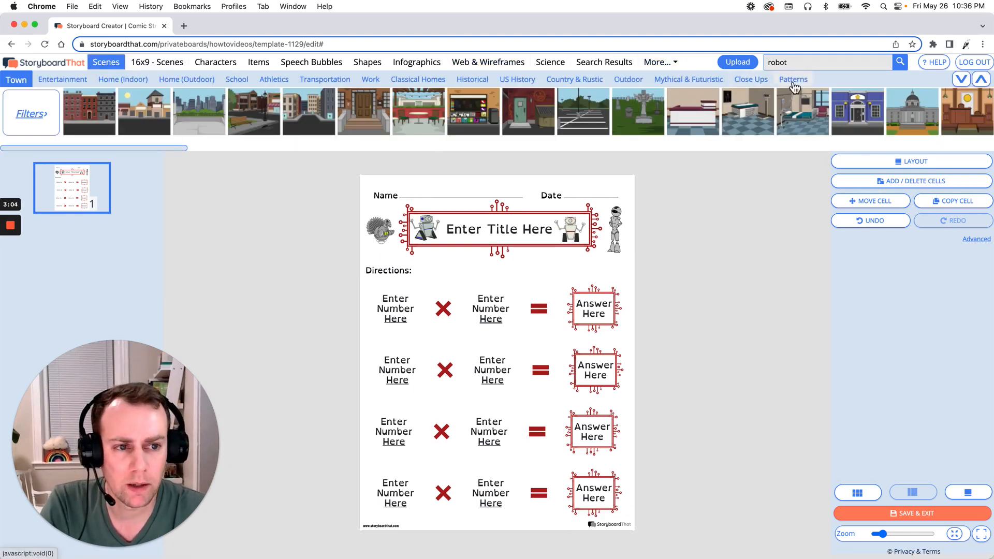
left_click(792, 79)
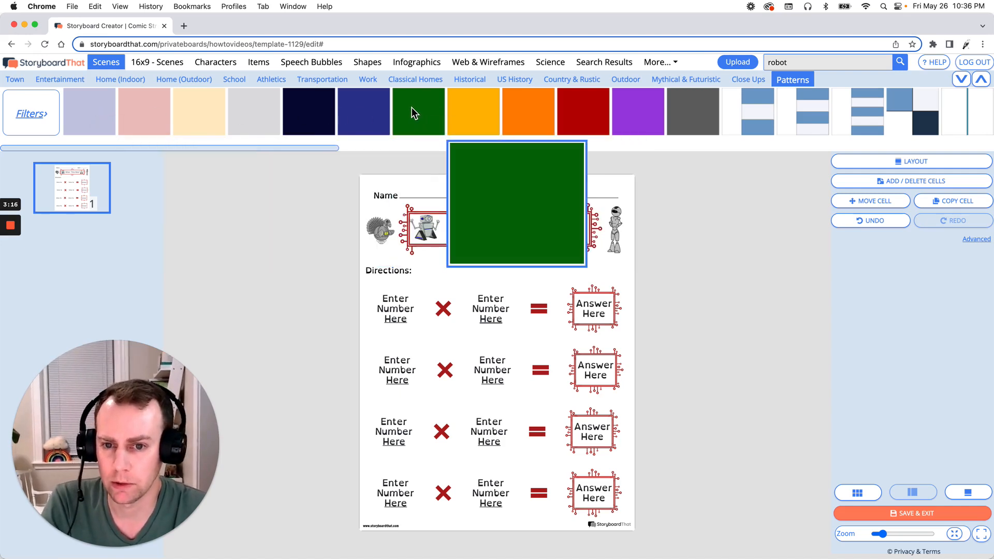
left_click_drag(411, 107, 427, 257)
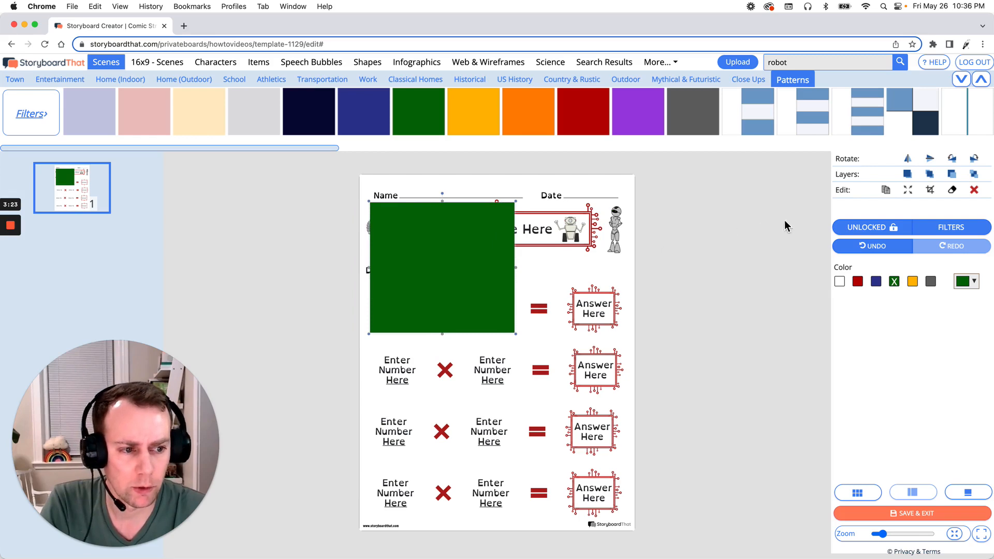
left_click(909, 190)
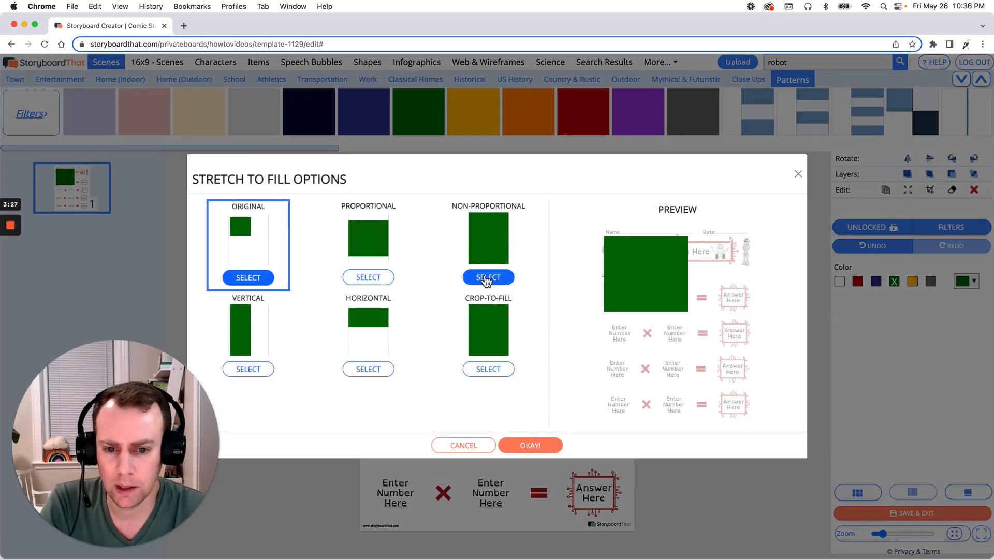
left_click(484, 276)
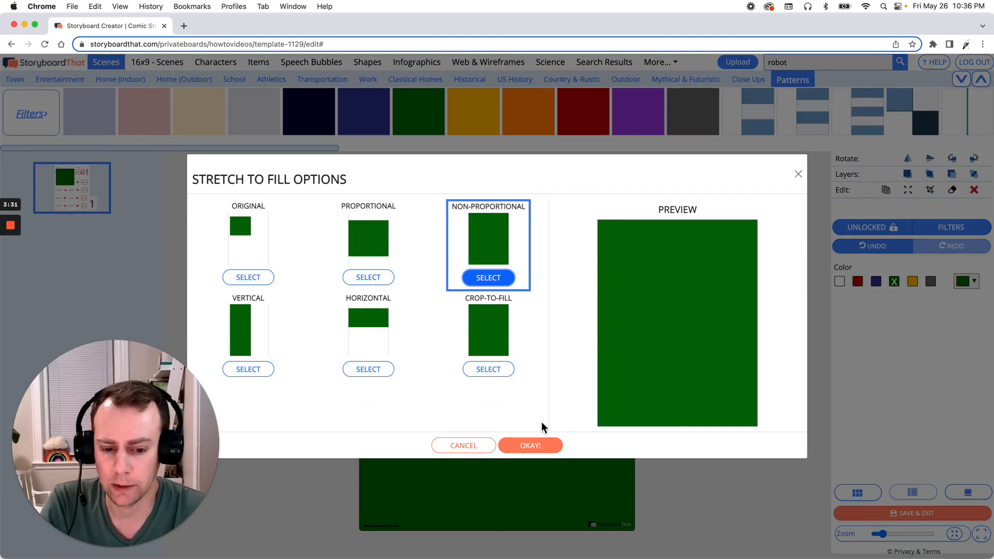
left_click(545, 448)
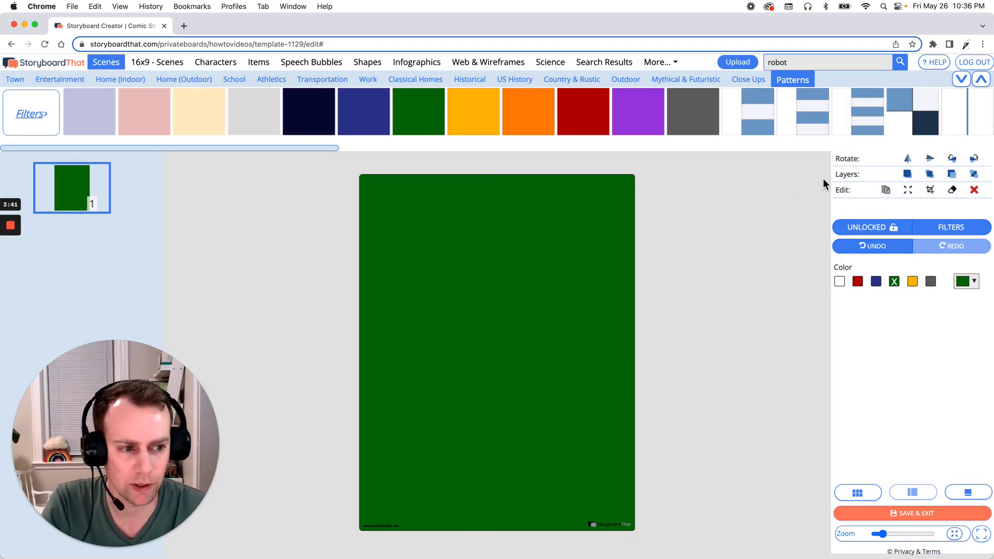
- Send the dark green background pattern behind all the other worksheet elements
left_click(975, 176)
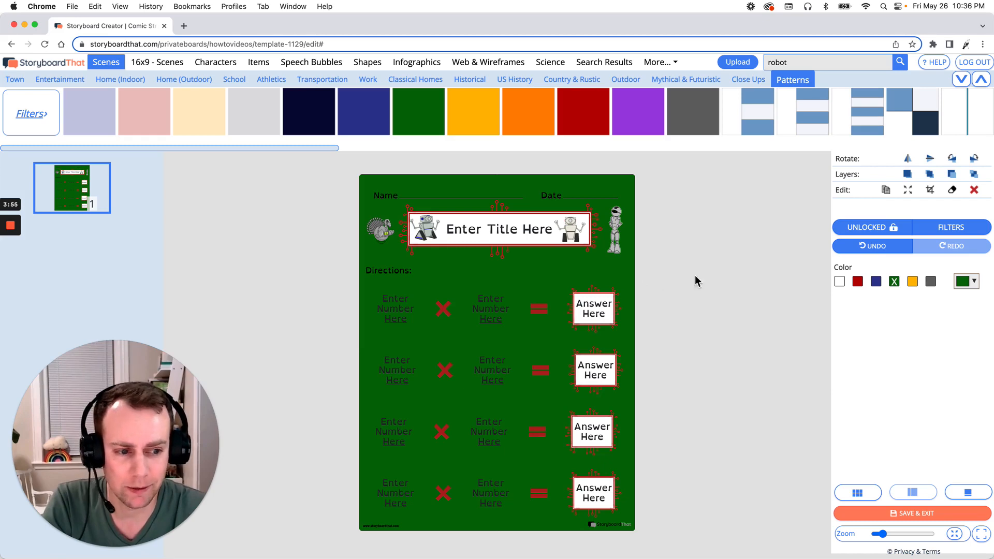
- Try the white, red, dark blue and dark green preset colors on the page background
left_click(839, 282)
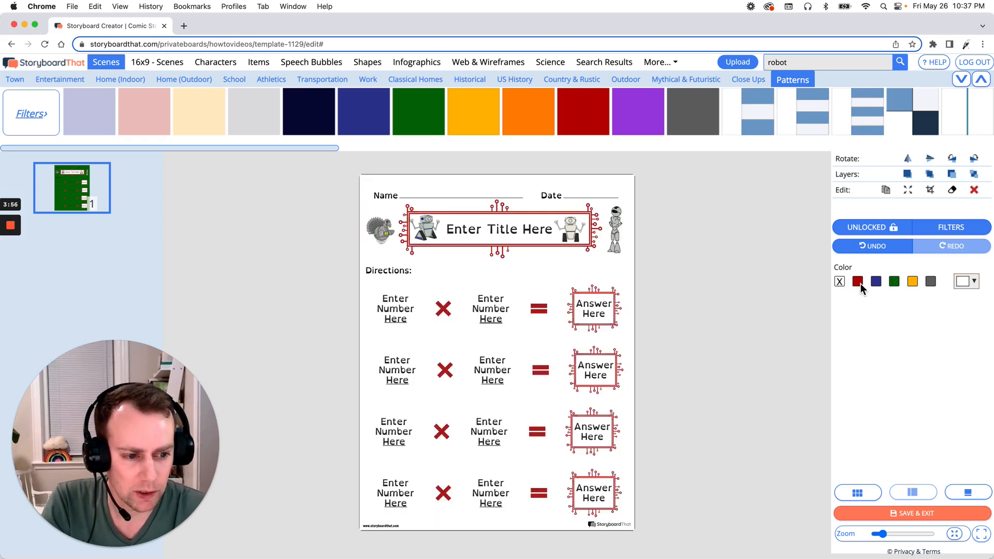
left_click(858, 281)
left_click(879, 281)
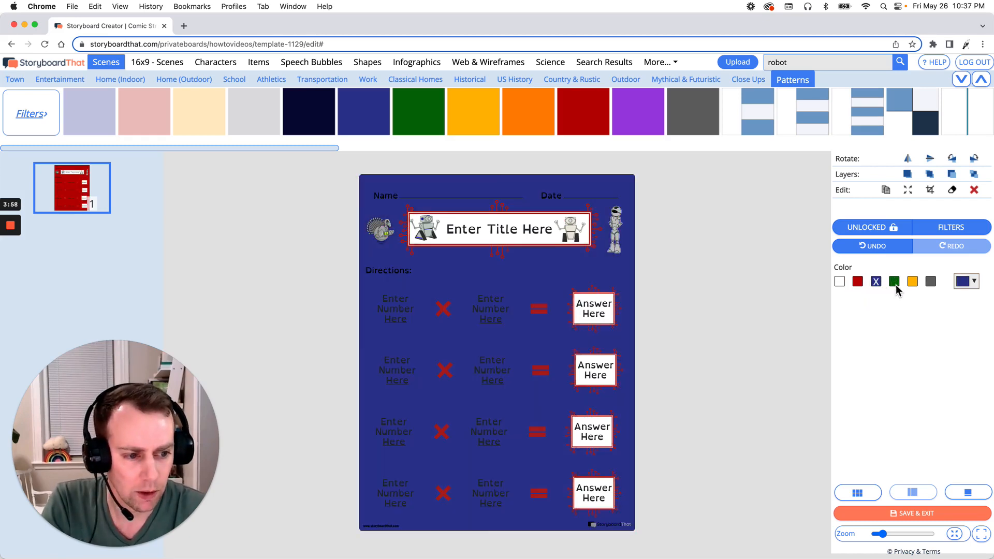
left_click(895, 283)
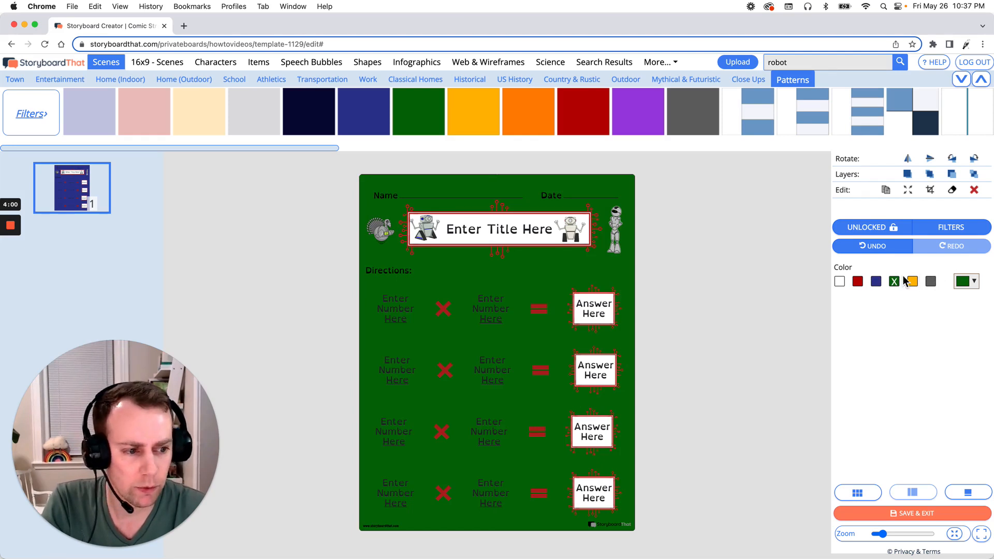
- Try a custom light green shade on the page background
left_click(969, 288)
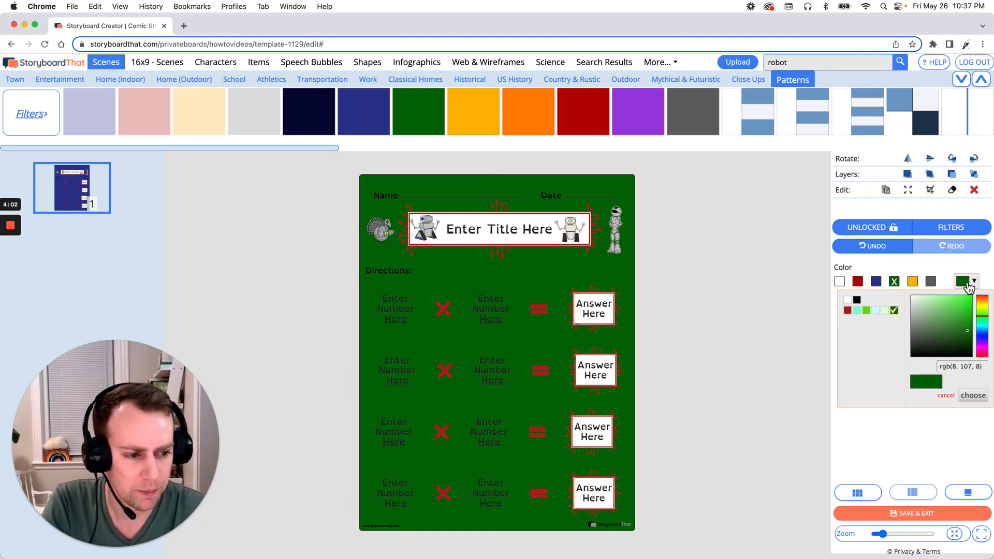
left_click_drag(967, 323, 936, 306)
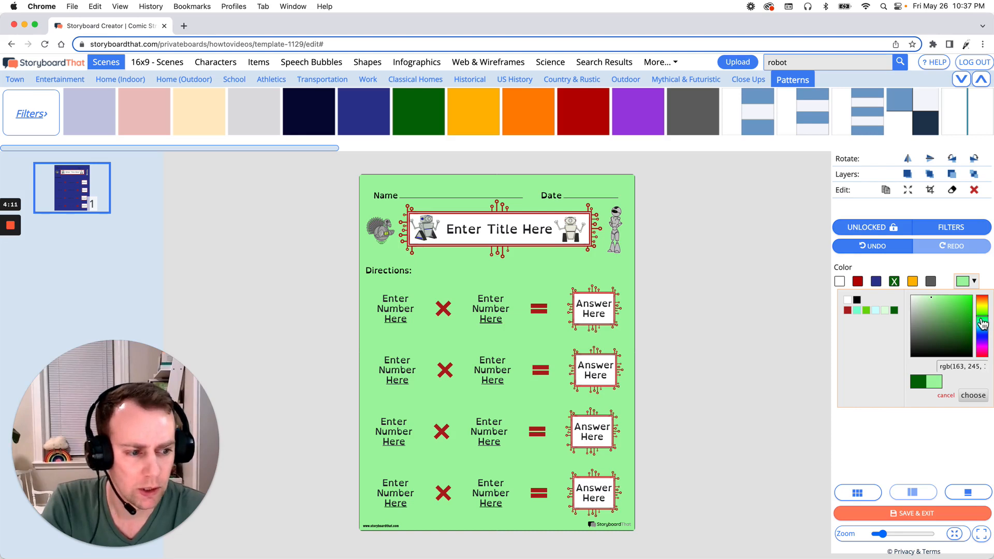
key("Escape")
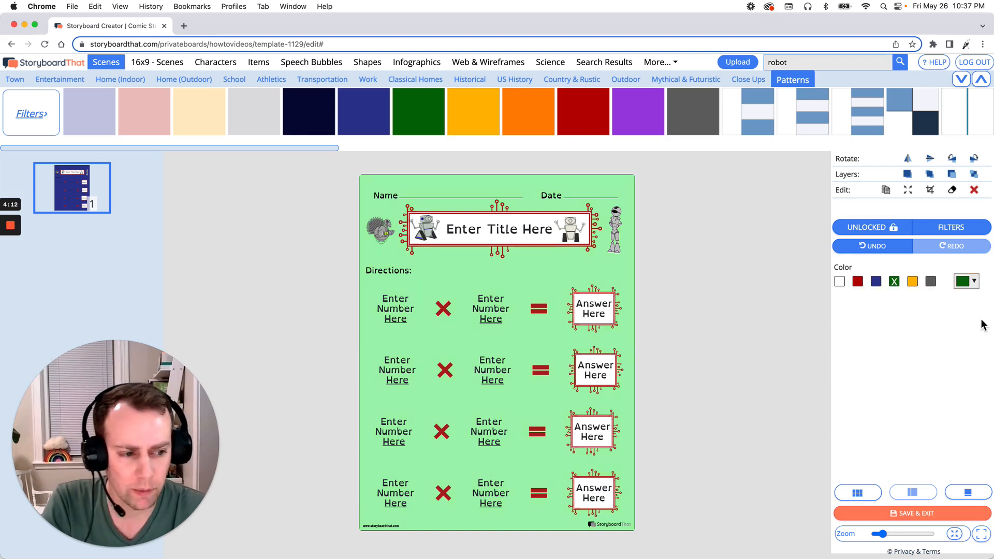
- Give the page background a custom pale turquoise color with red 185 and green 245, and apply it
left_click(964, 284)
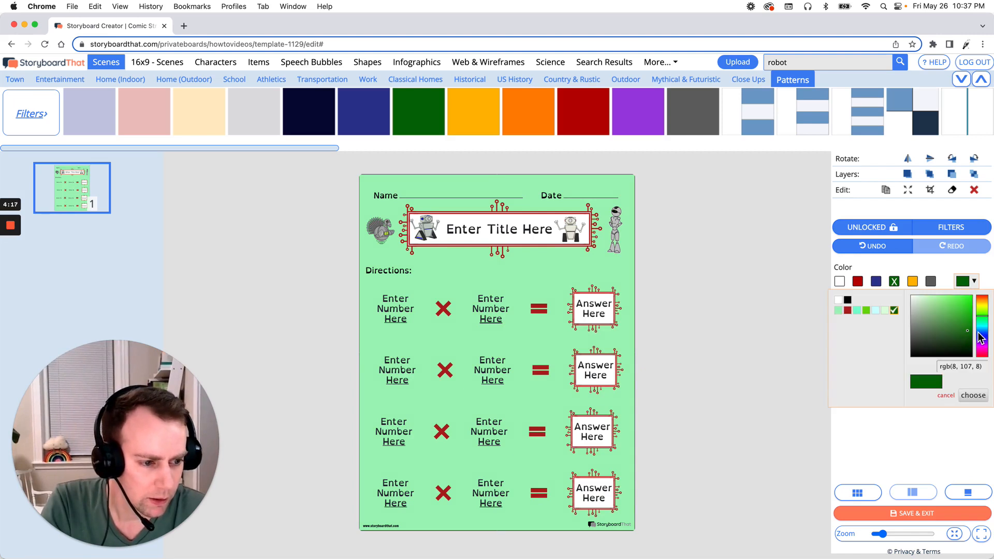
left_click(982, 320)
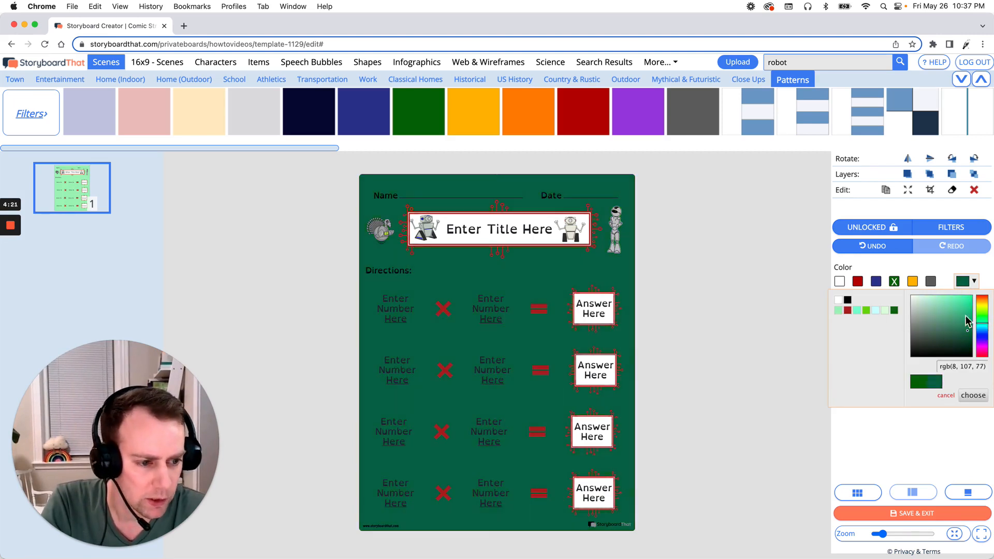
left_click(937, 309)
left_click(930, 306)
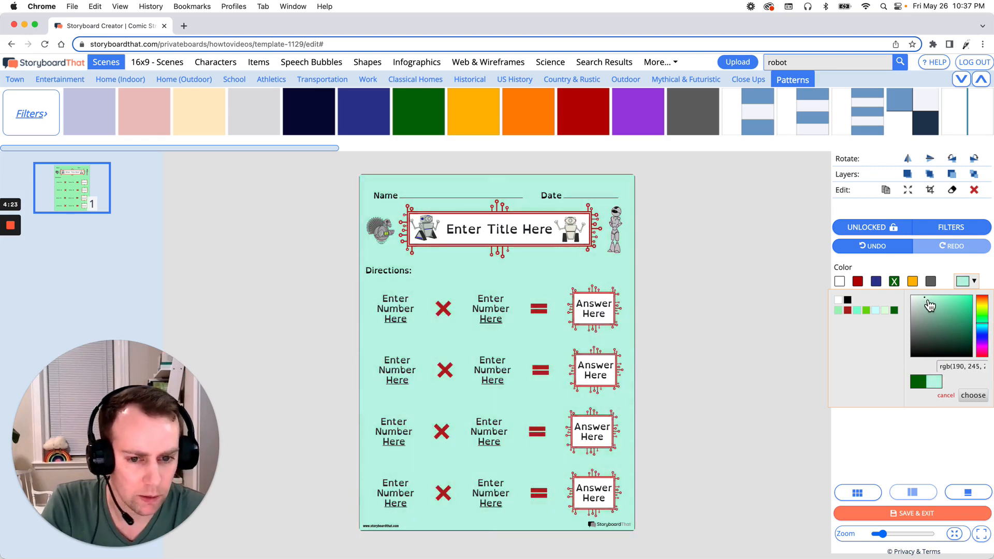
left_click(926, 299)
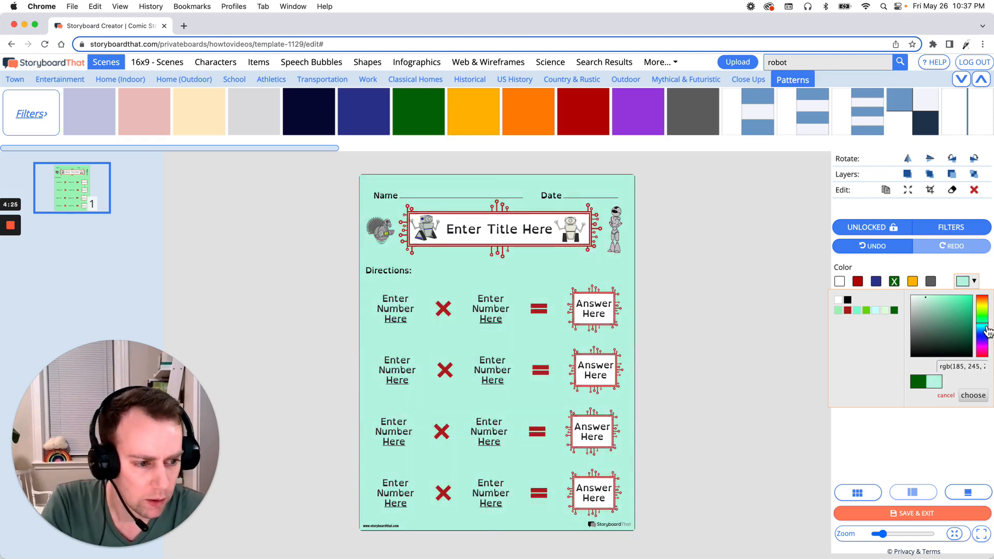
left_click(985, 324)
left_click(985, 326)
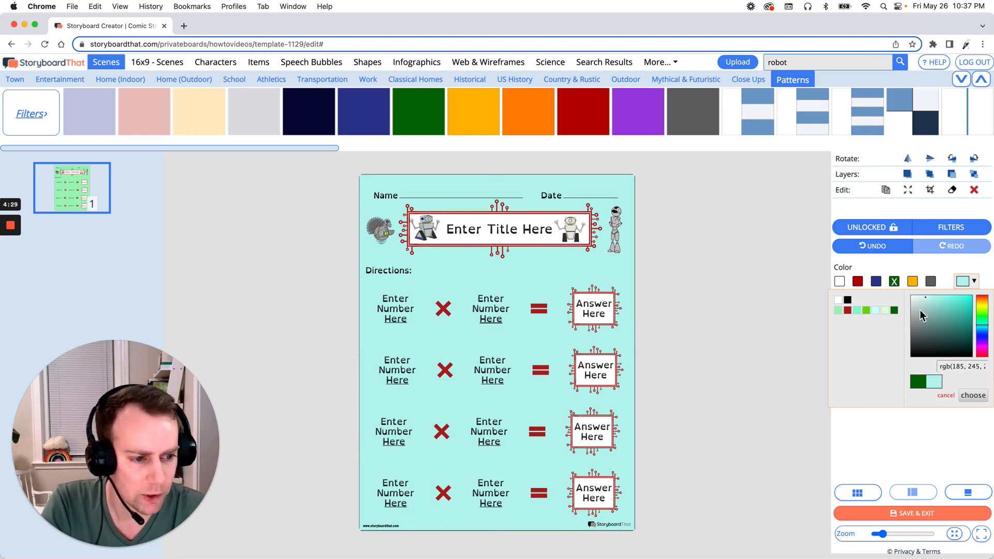
left_click(967, 396)
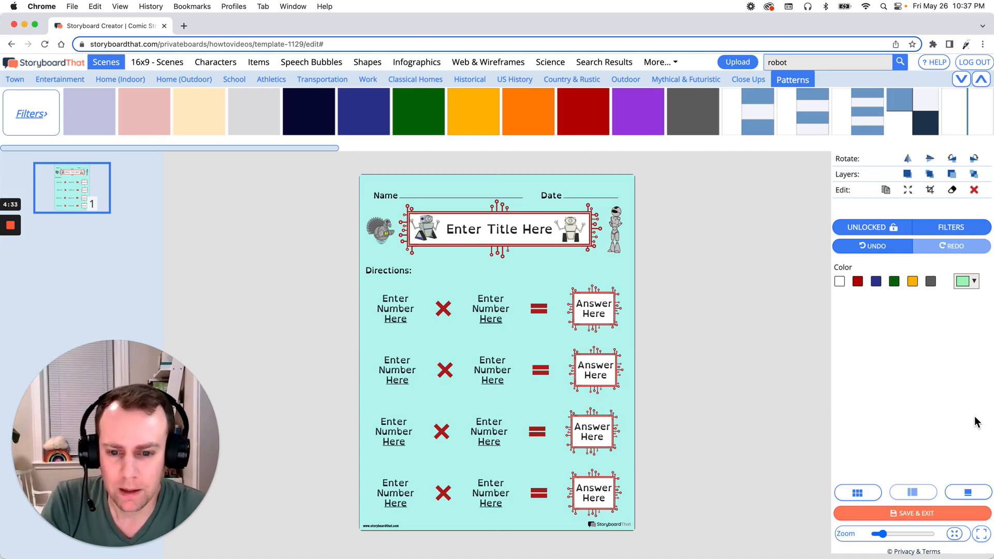
- Recolor the multiplication sign in the first problem row with the teal-blue preset
left_click(443, 310)
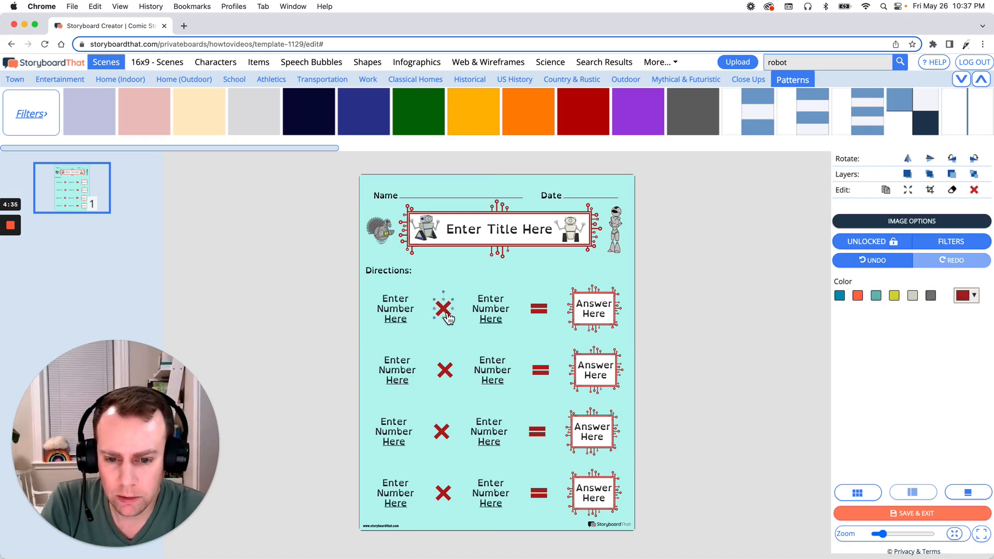
left_click(443, 374)
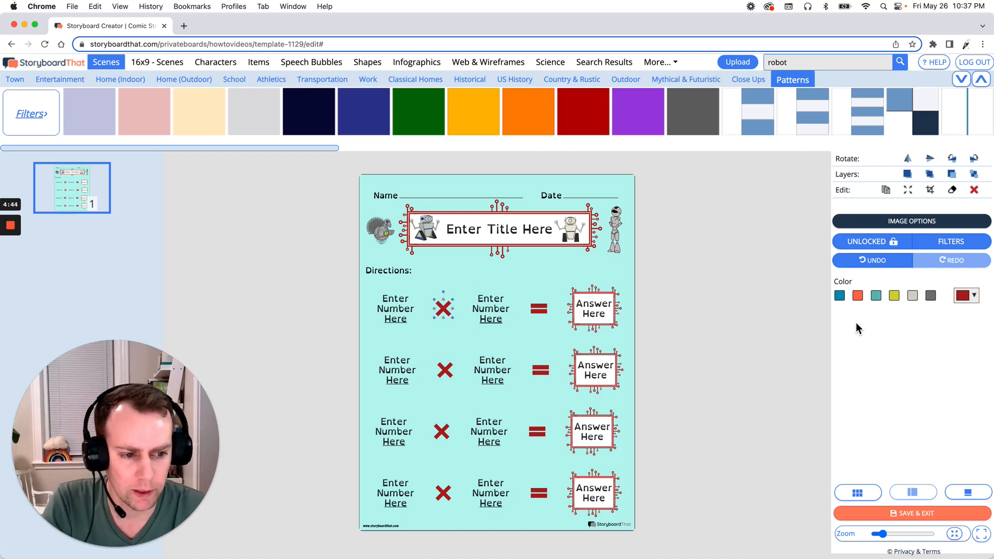
left_click(840, 297)
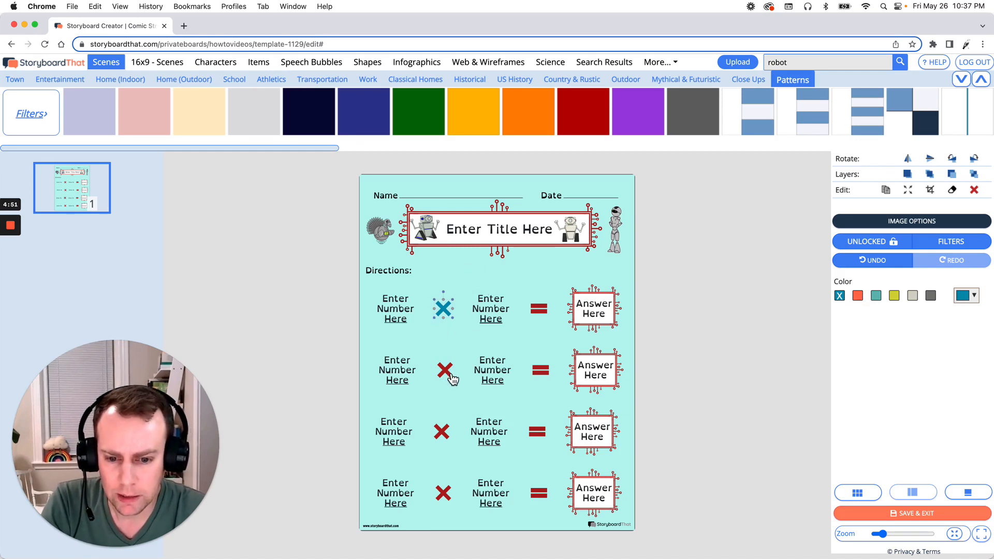
- Duplicate the teal-blue multiplication sign and place the copy over the red one in the second row
left_click(442, 435)
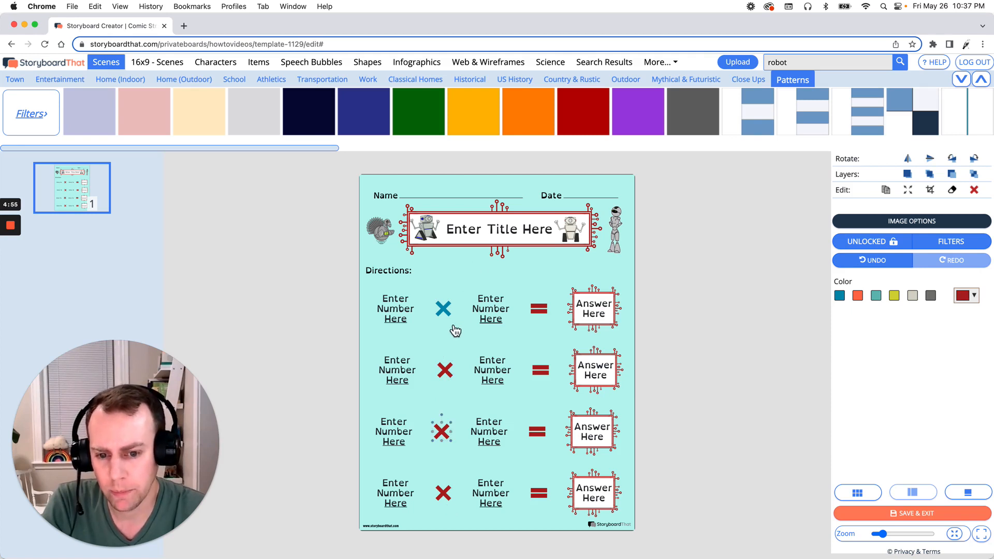
left_click(443, 309)
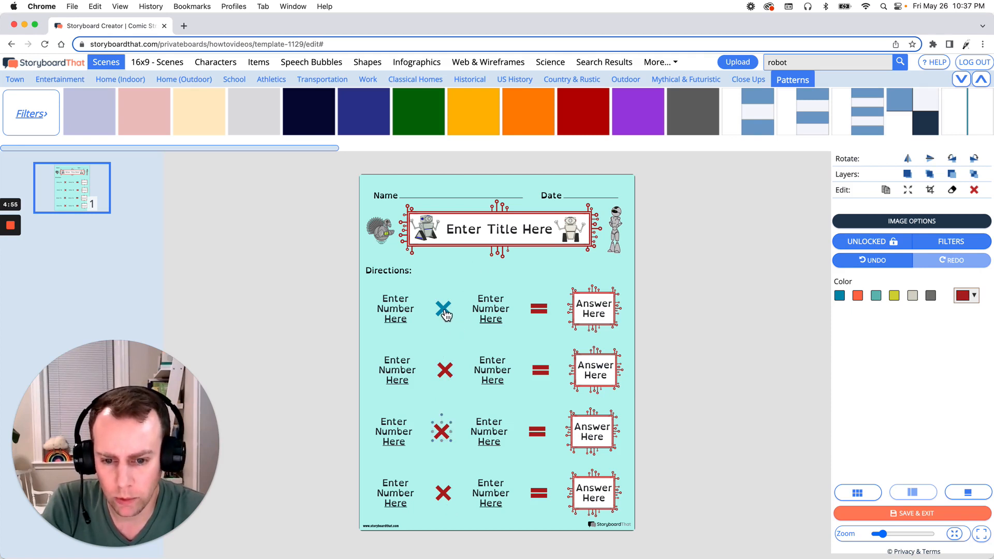
left_click(886, 191)
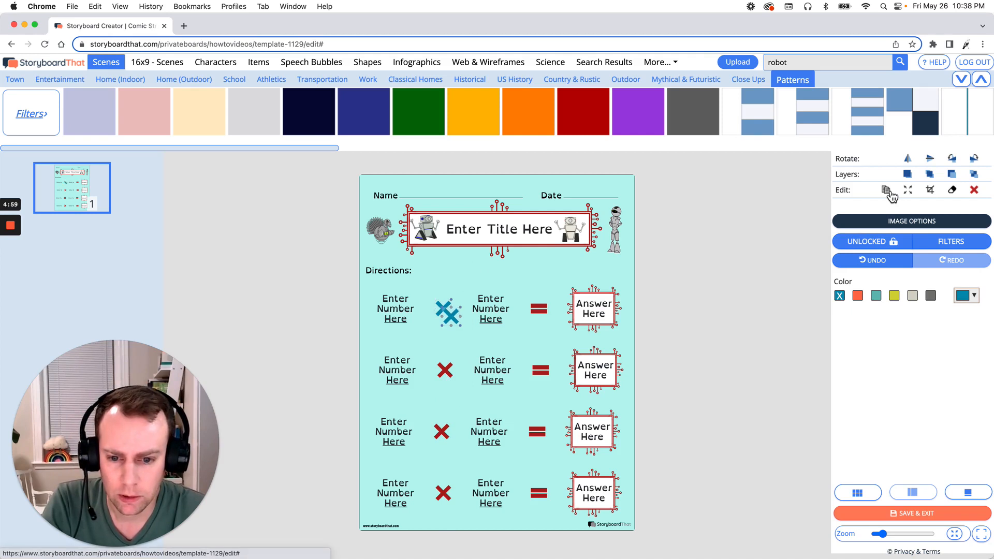
left_click_drag(459, 323, 454, 380)
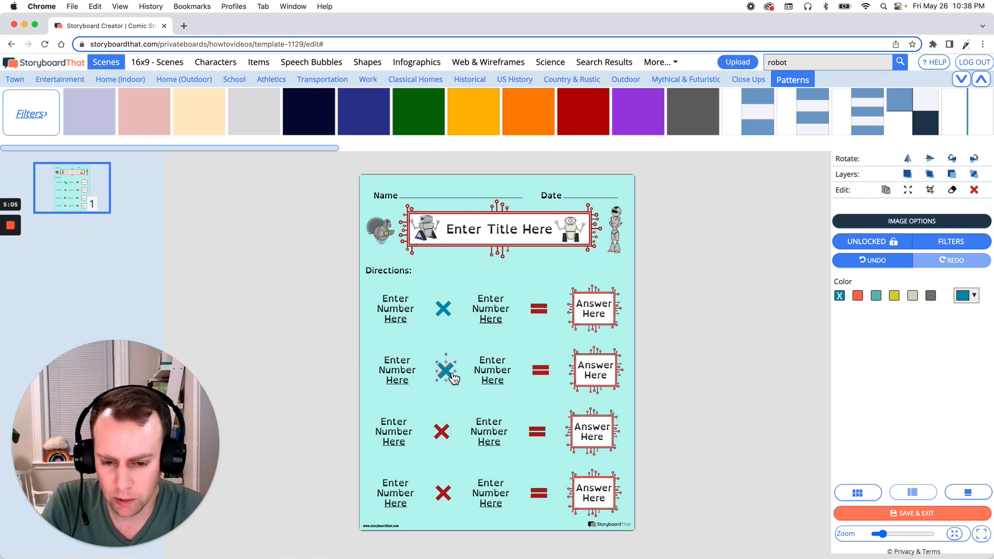
left_click(648, 380)
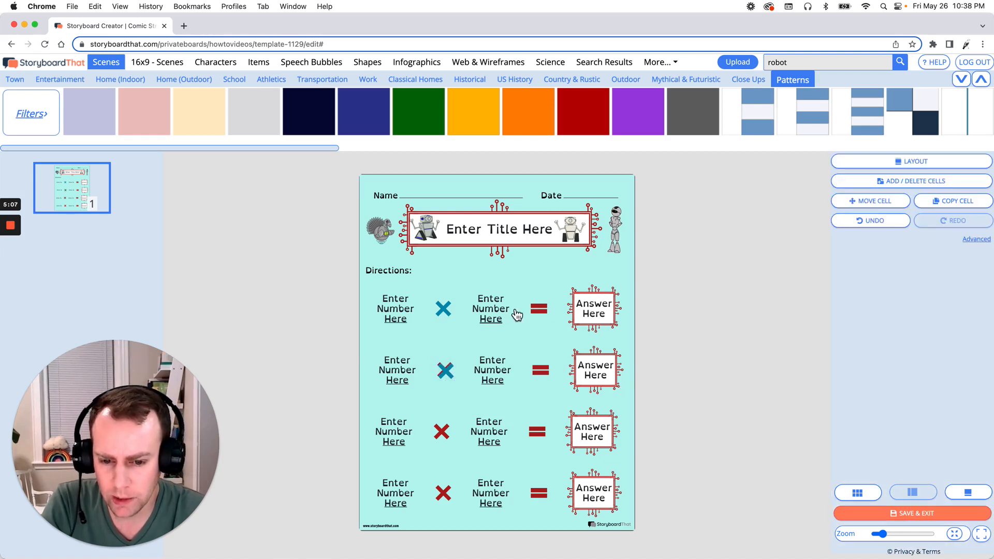
- Duplicate both teal-blue multiplication signs together and place the copies over the red ones in the third and fourth rows
left_click(448, 318)
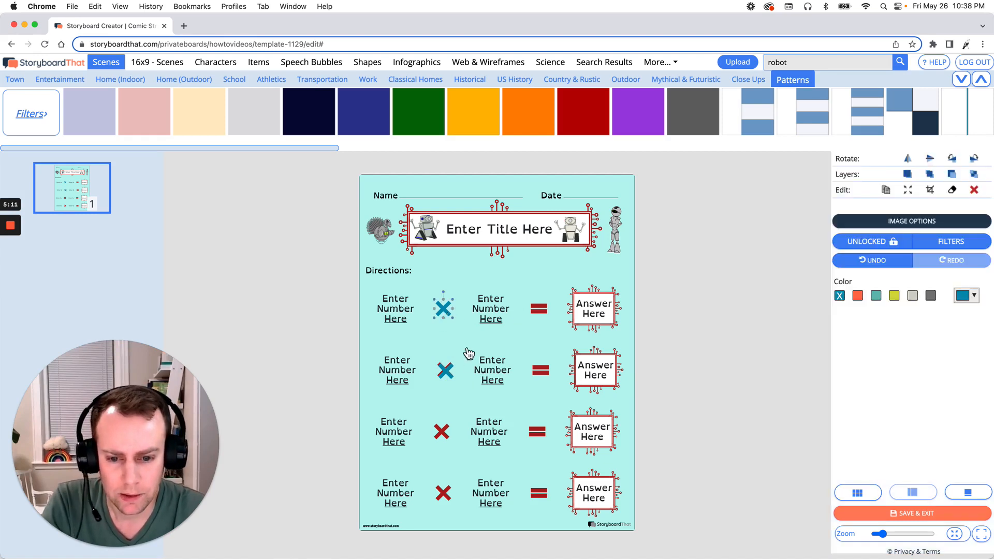
left_click(448, 377, "shift")
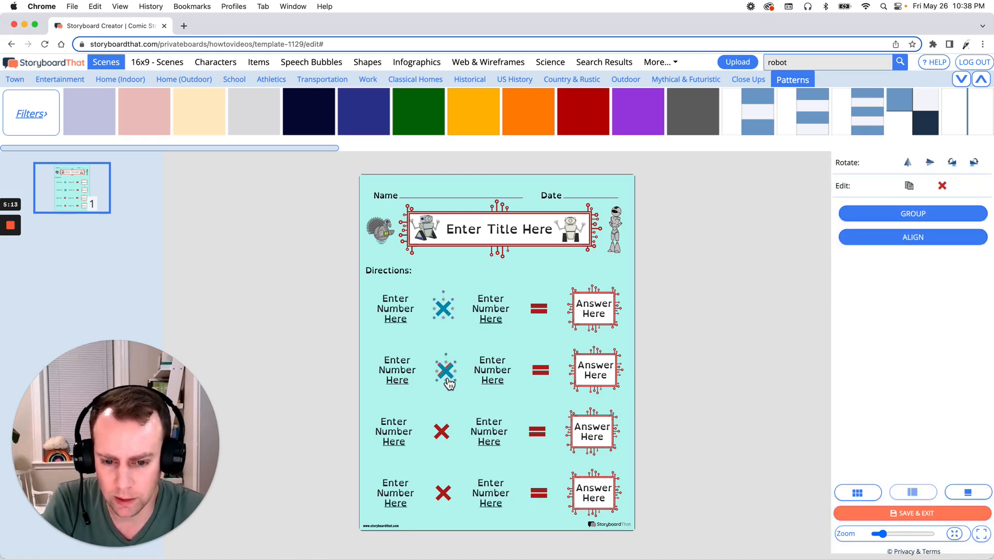
left_click(909, 186)
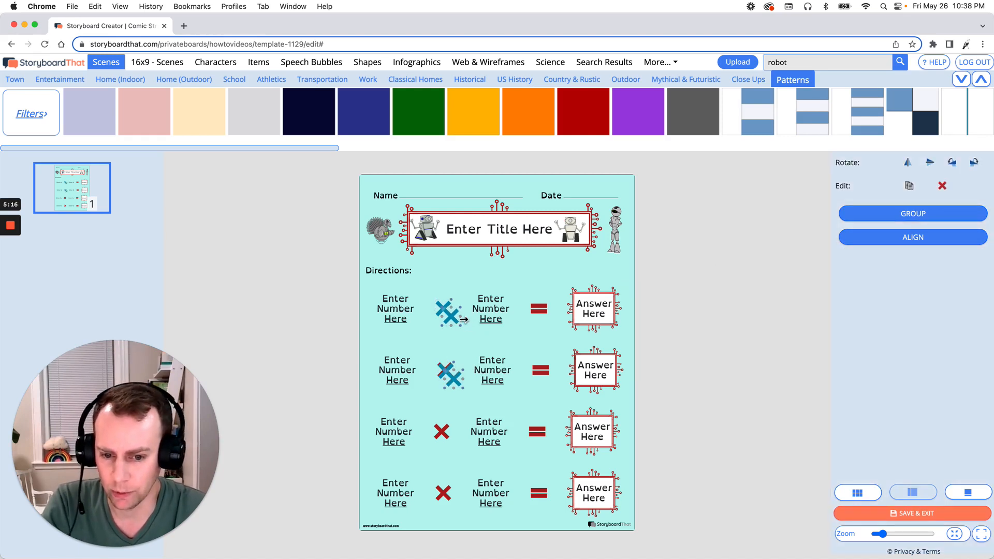
left_click_drag(453, 320, 446, 438)
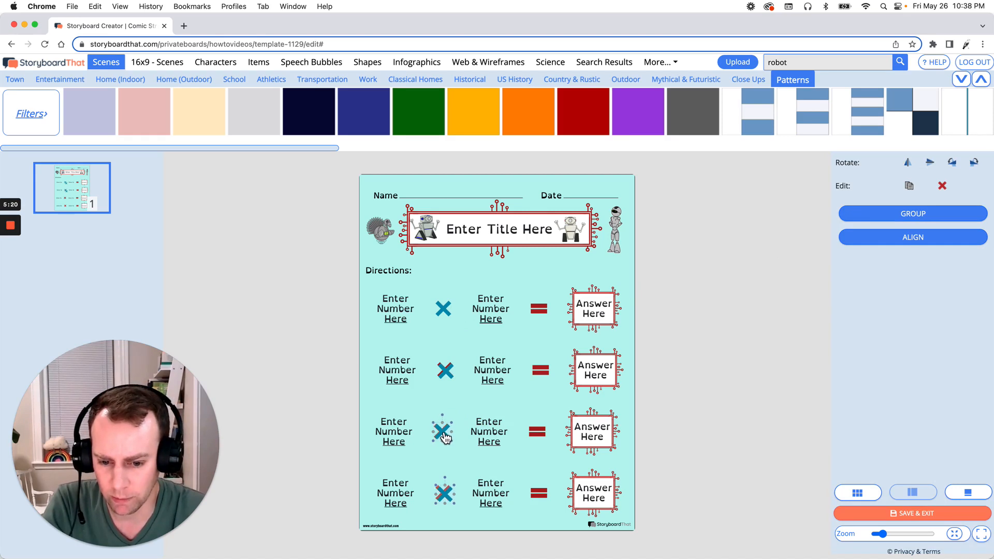
left_click(664, 494)
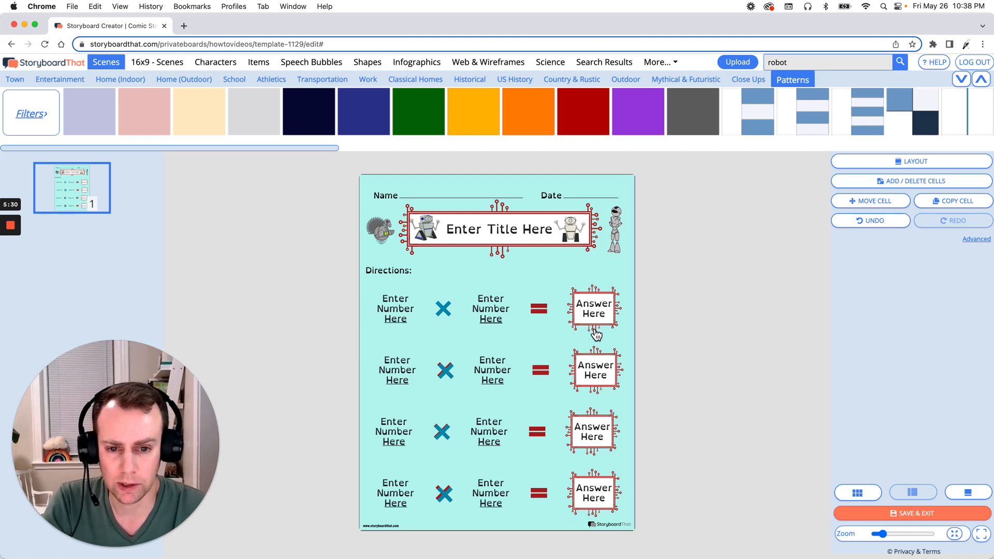
- Replace the placeholder text in the title banner with "Multiply Test"
left_click(490, 235)
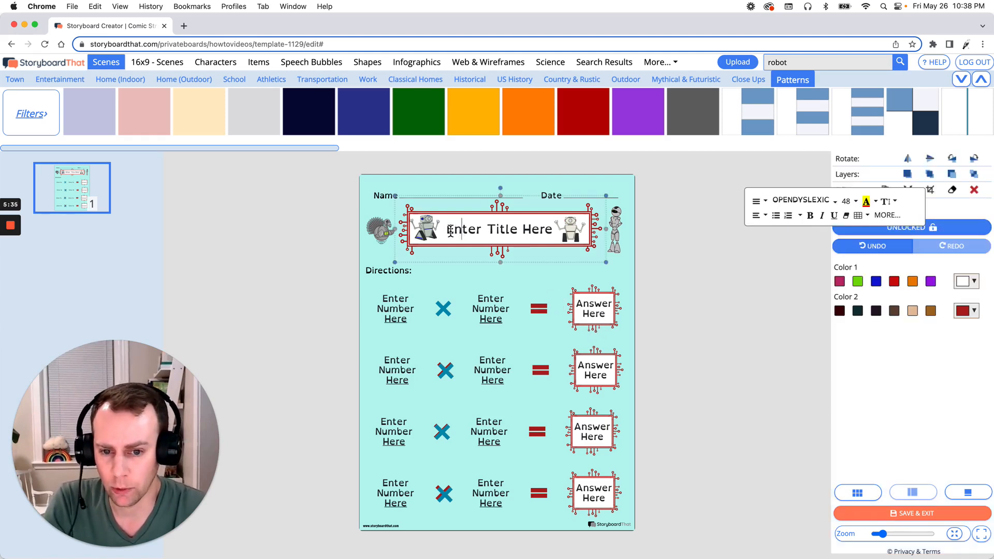
left_click_drag(448, 230, 661, 226)
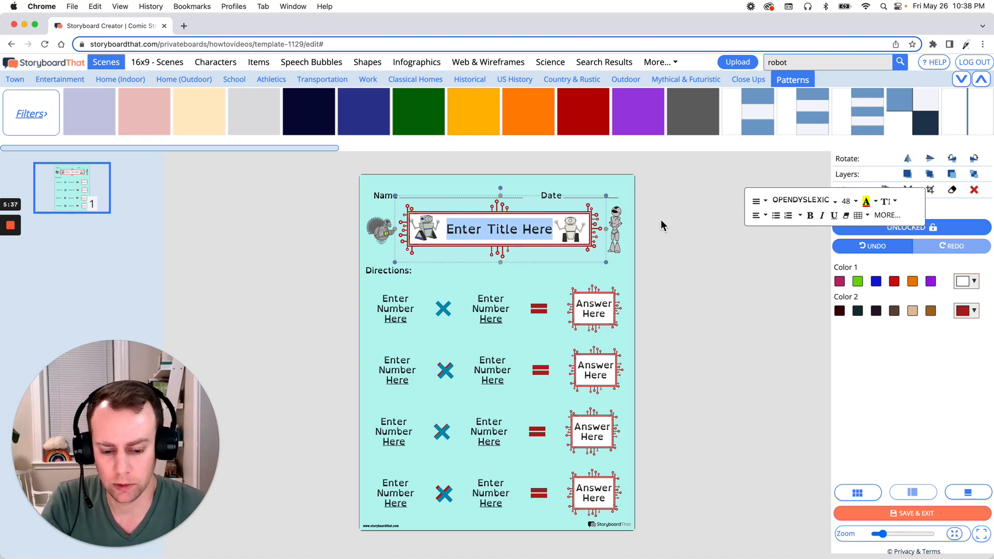
type("Mult")
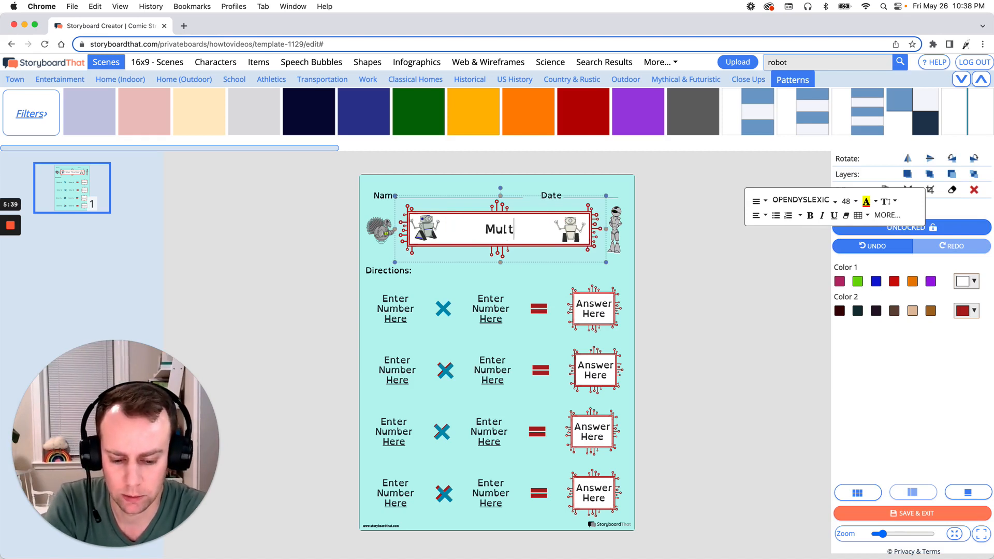
type("iply Test")
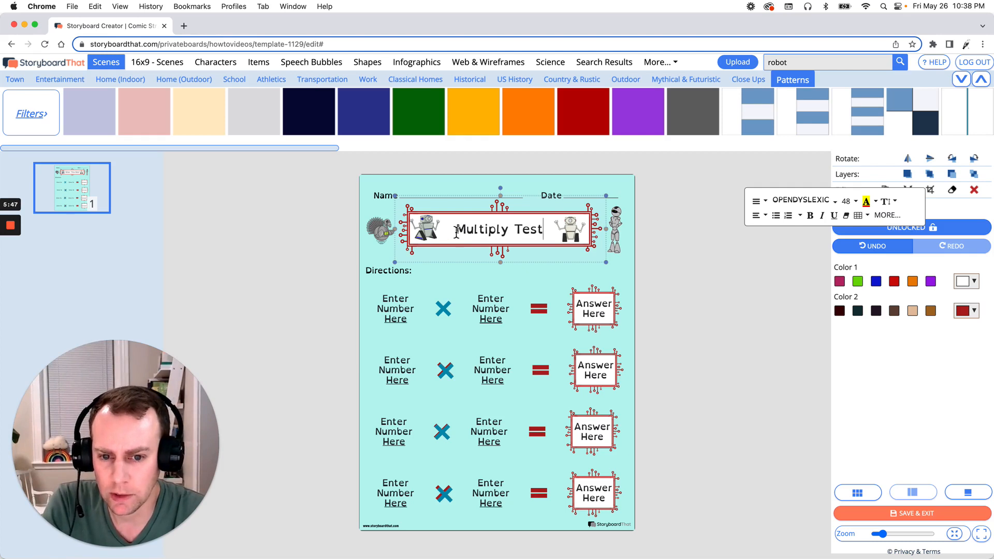
- Change the font of the whole banner title to Amiko
left_click_drag(451, 233, 544, 234)
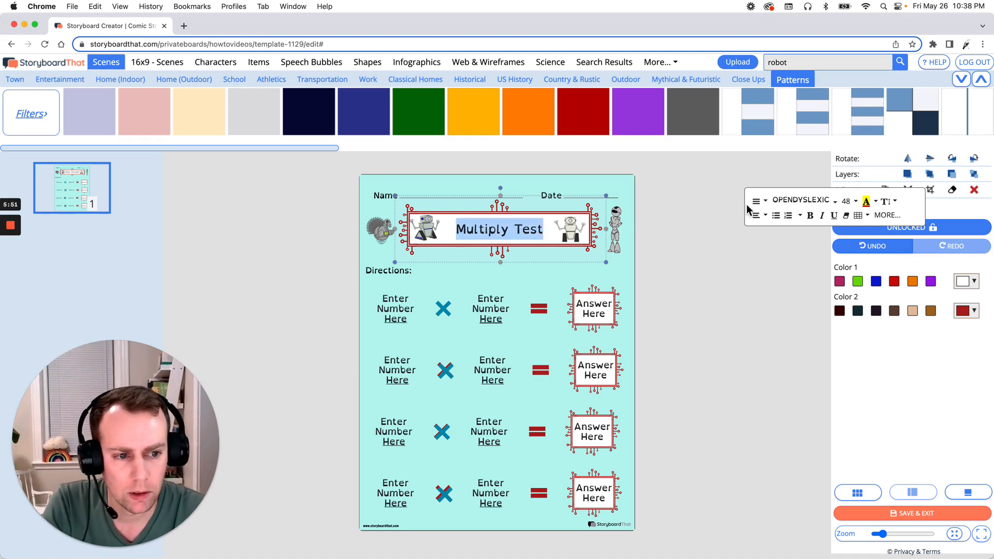
left_click(833, 202)
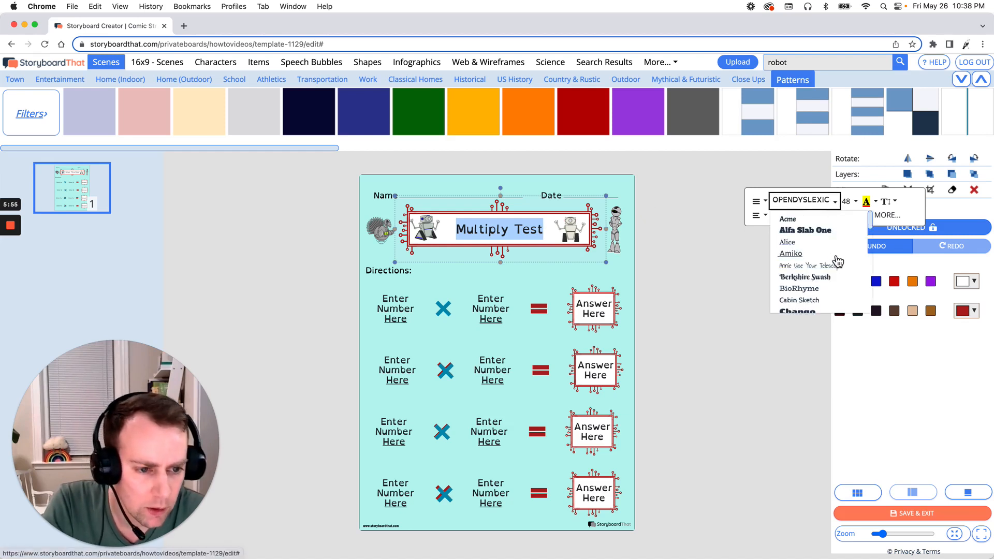
scroll(836, 255, "down", 2)
scroll(836, 255, "down", 2)
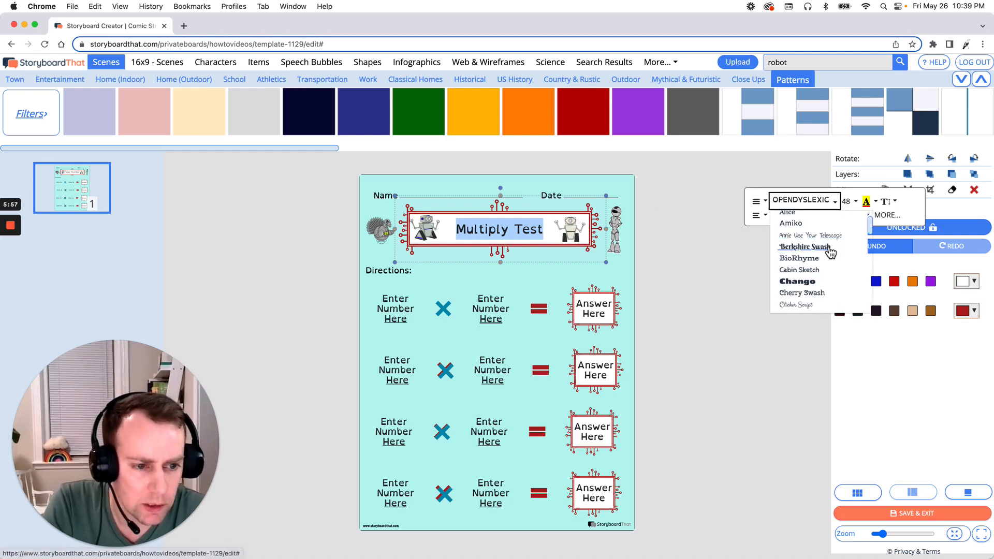
left_click(805, 226)
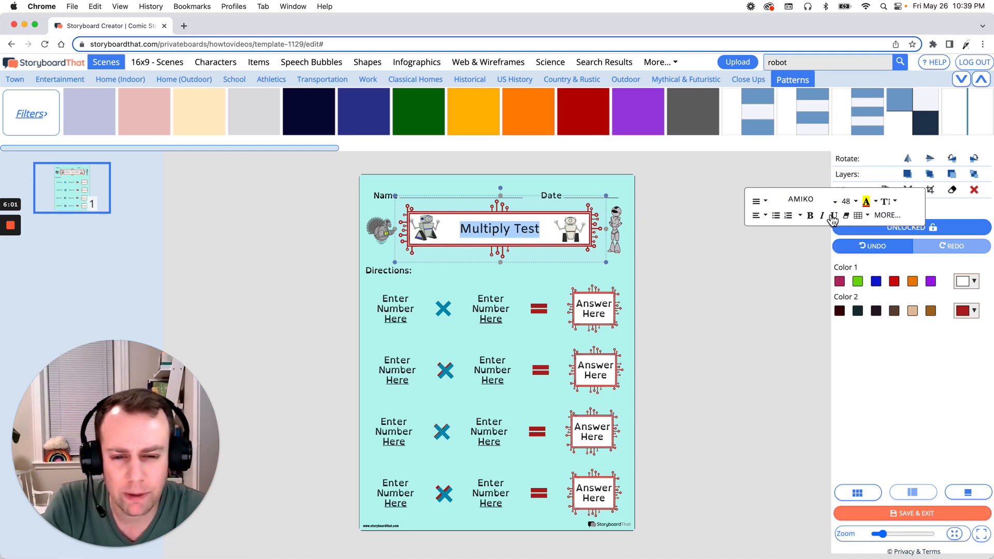
- Set the font size of the "Multiply Test" title to 54 and deselect the banner
left_click(857, 203)
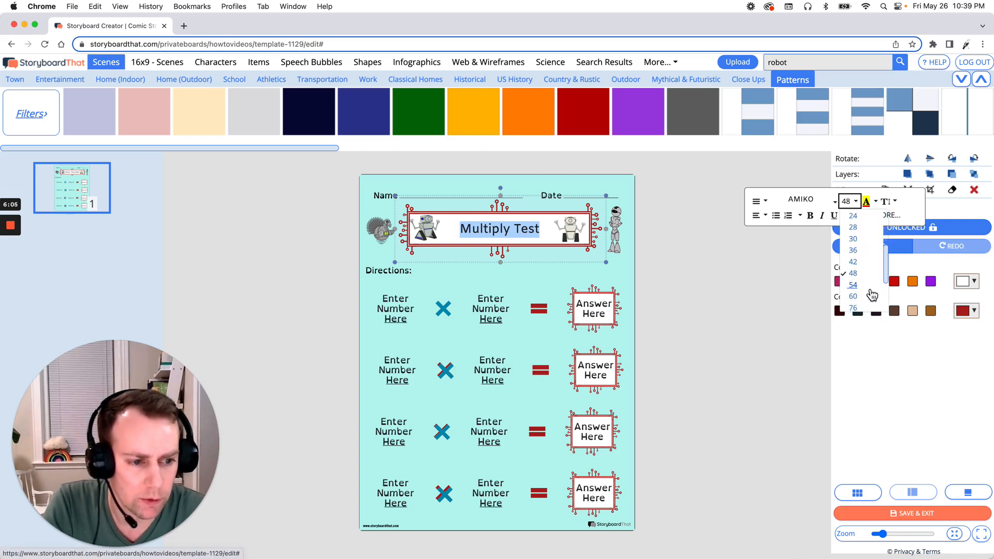
left_click(863, 288)
left_click(767, 295)
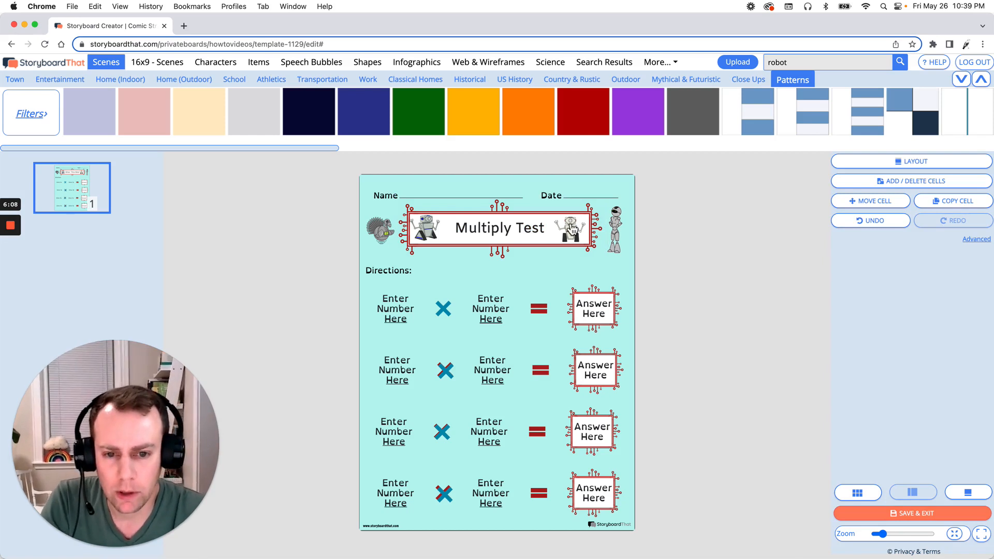
- Select the title banner and try bright green and dark blue as its fill, settling on bright green
left_click(505, 218)
left_click(507, 218)
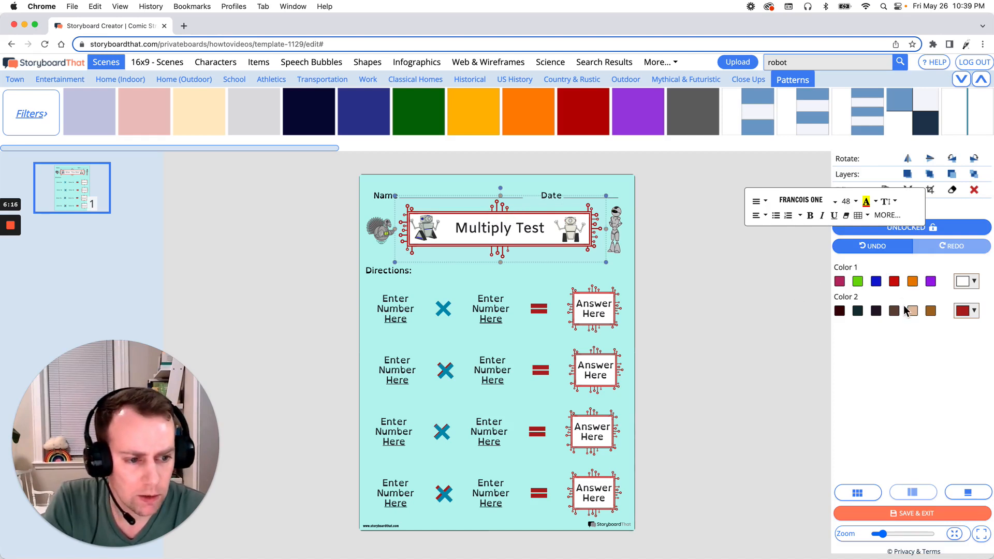
left_click(856, 281)
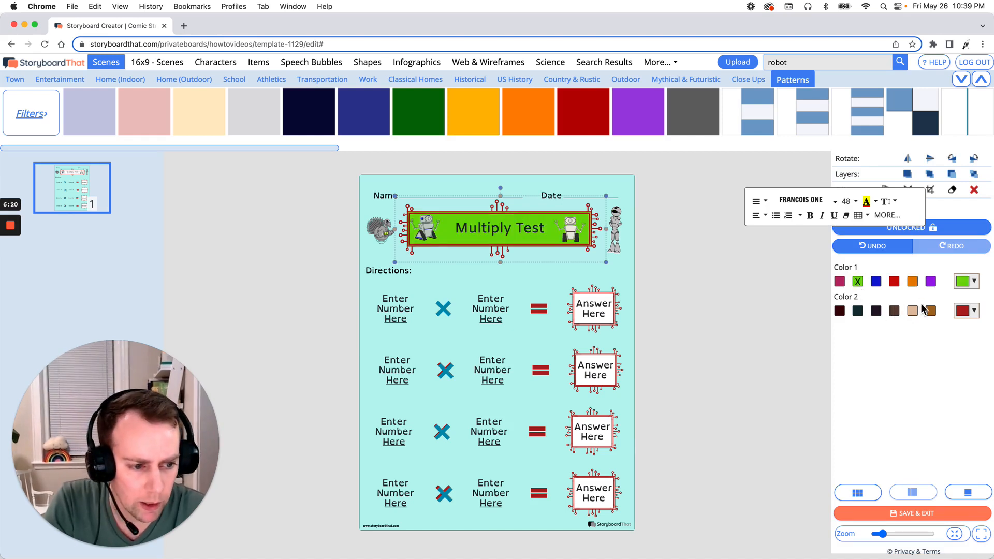
left_click(875, 282)
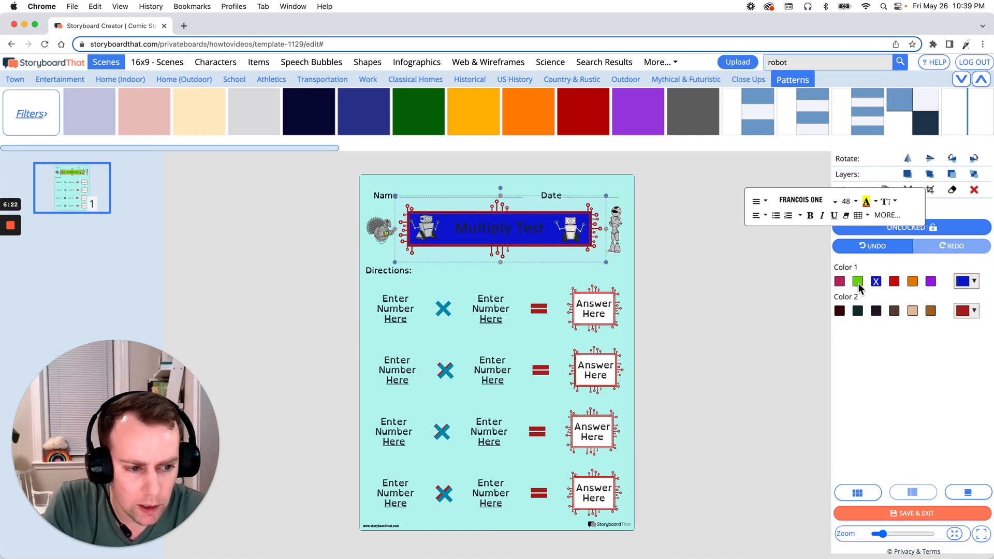
left_click(858, 282)
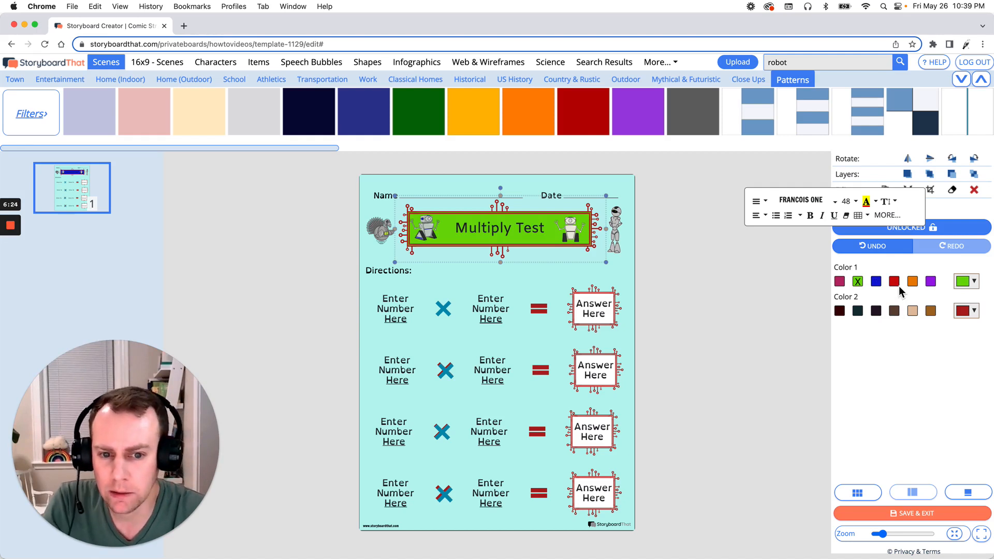
- Try lightening the title banner's fill to a pale green with a custom colour
left_click(964, 281)
left_click(954, 306)
left_click_drag(954, 306, 928, 303)
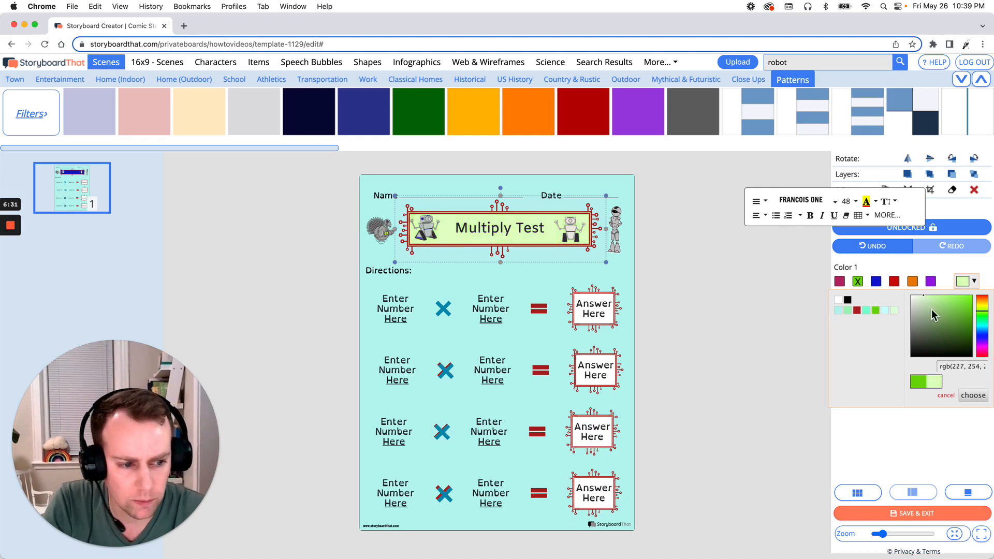
left_click(981, 315)
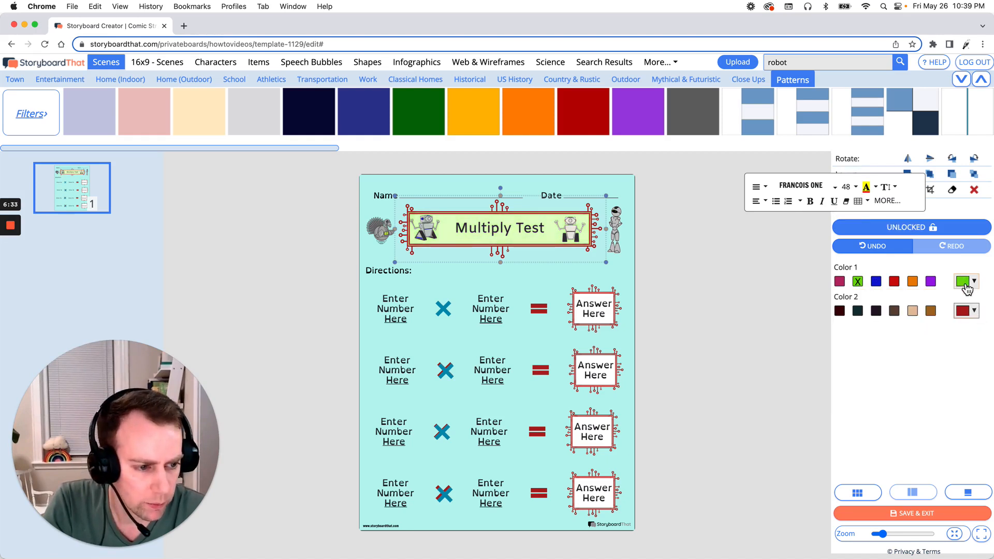
- Fill the title banner with the recently used light turquoise and lighten it to a very pale turquoise
left_click(965, 285)
left_click(851, 312)
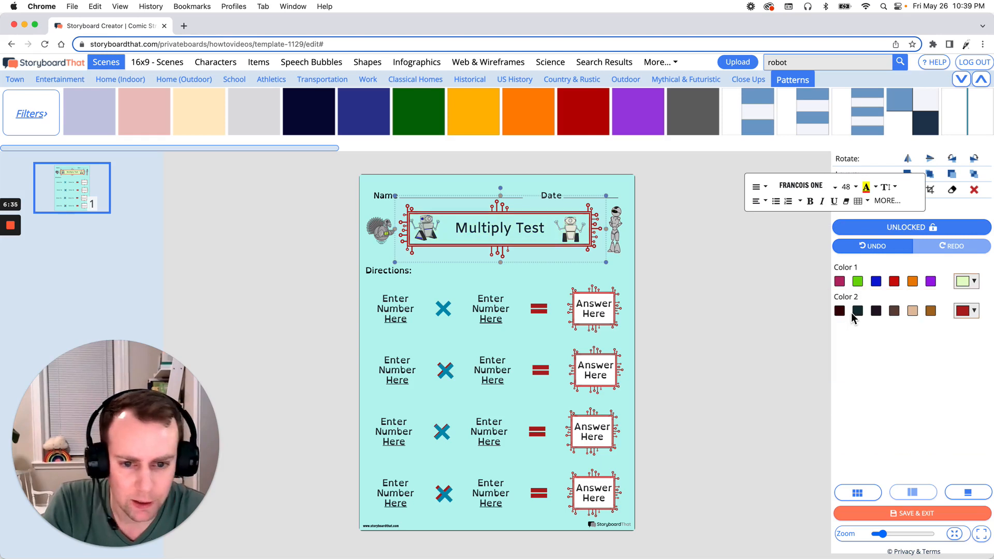
left_click(962, 284)
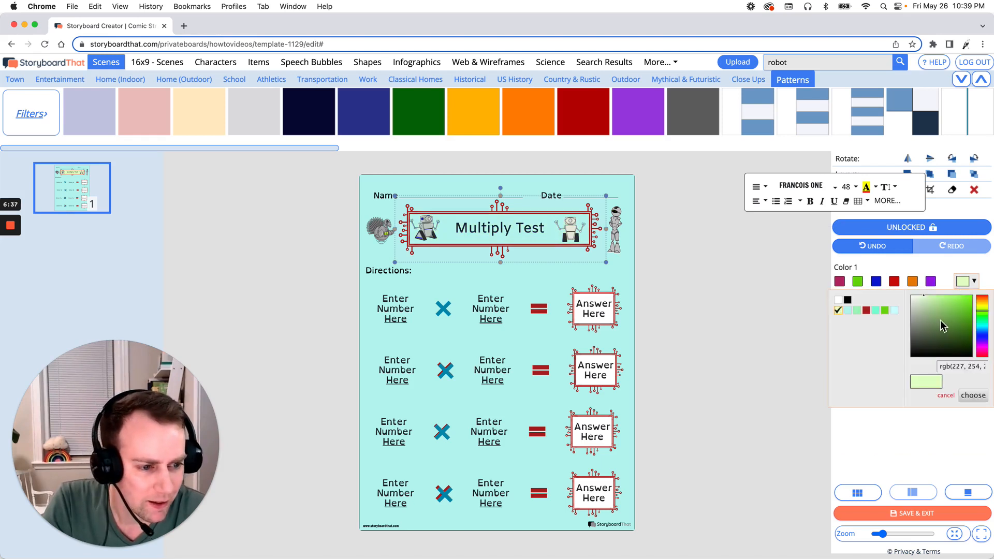
left_click(847, 310)
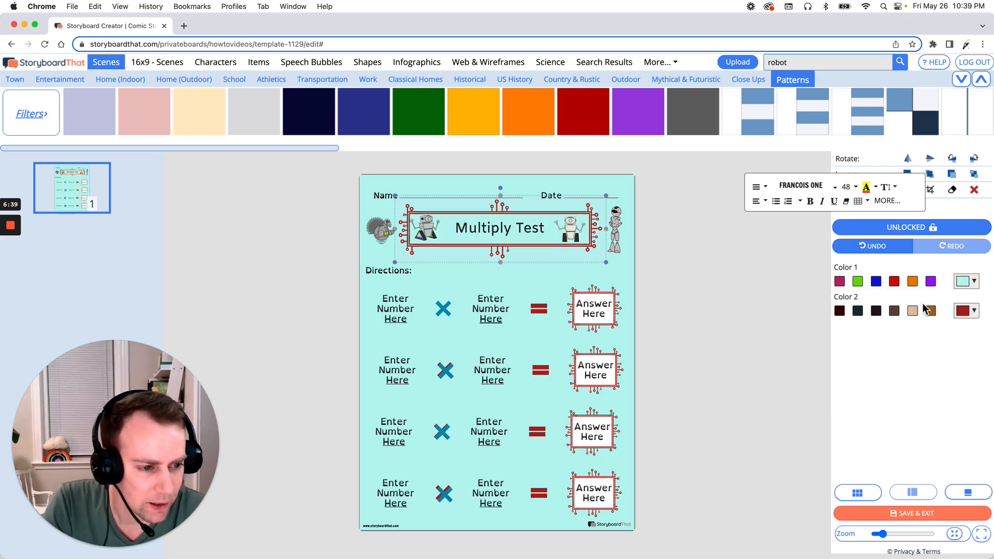
left_click(961, 282)
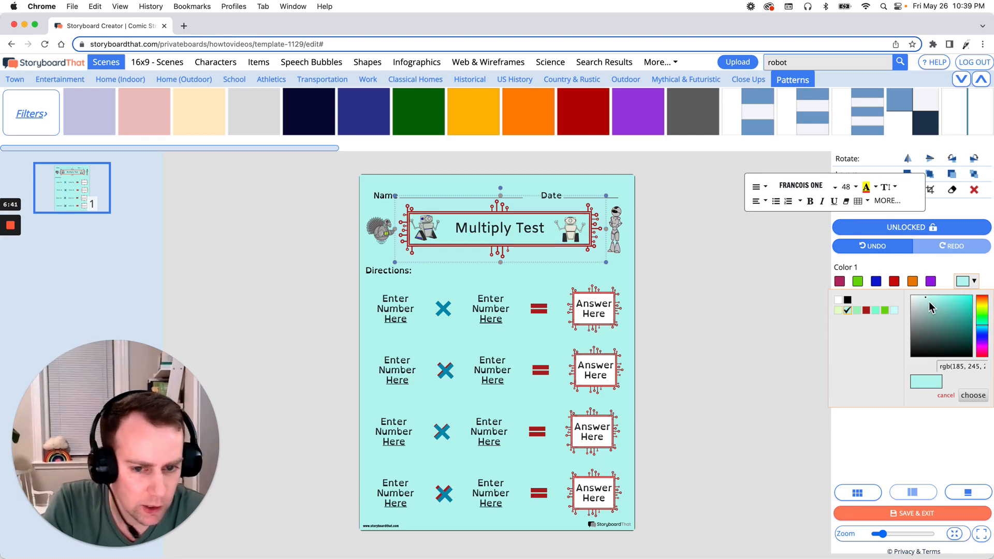
left_click_drag(930, 306, 916, 297)
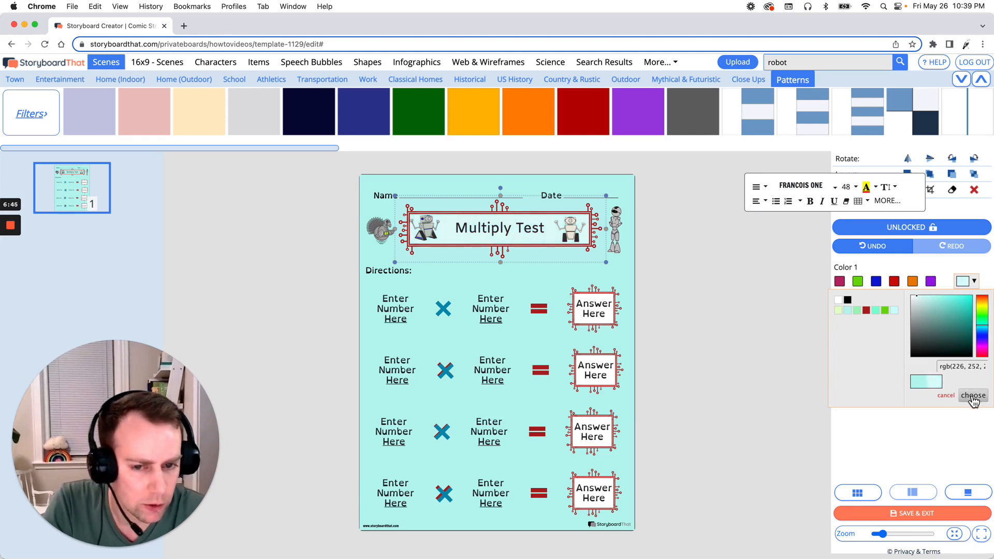
left_click(965, 396)
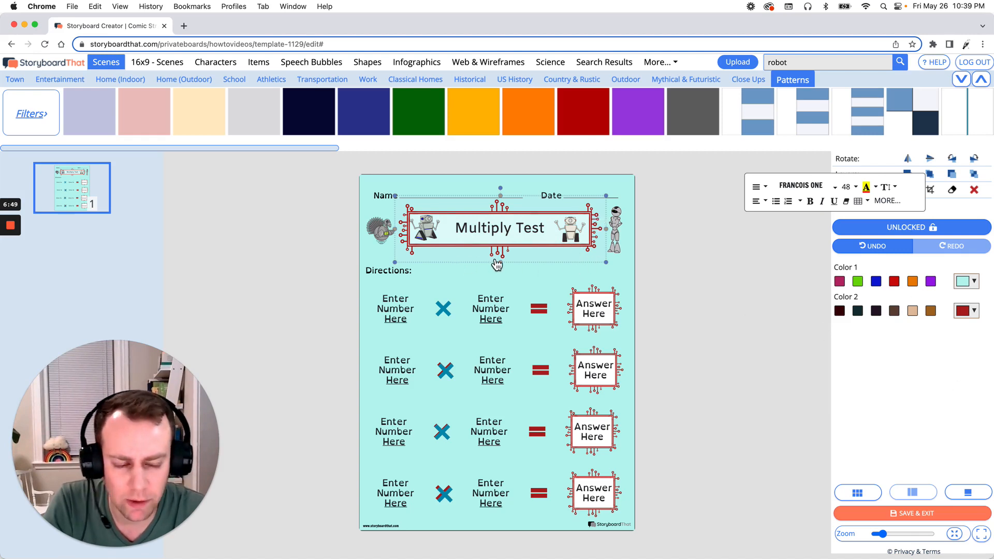
- Recolor the title banner's circuit-style border to the recently used bright green and deselect the banner
left_click(964, 312)
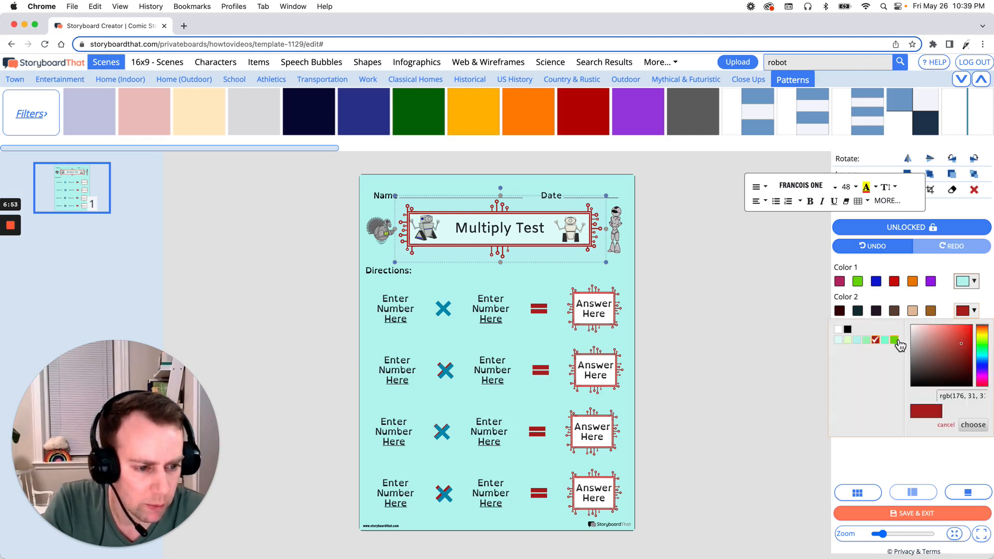
left_click(896, 340)
left_click(964, 311)
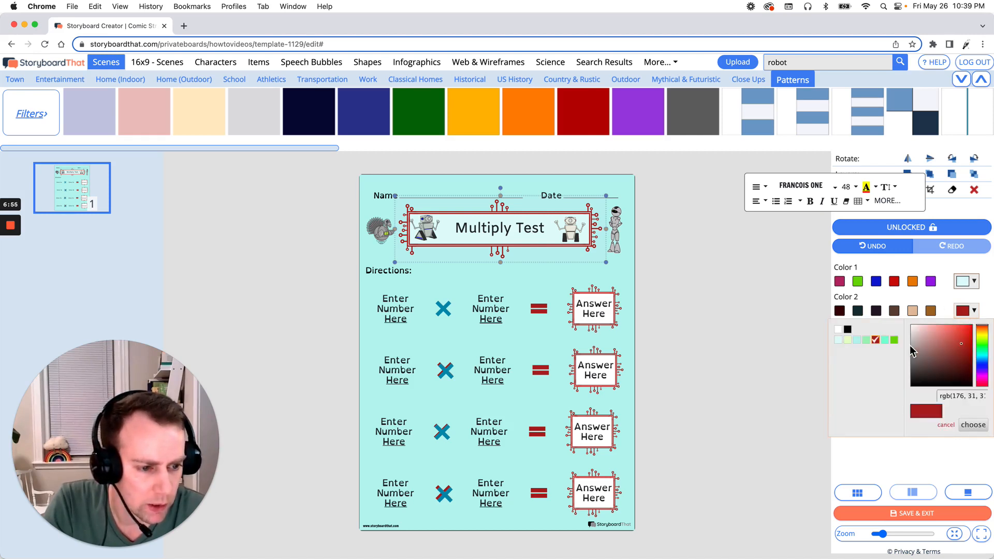
left_click(896, 345)
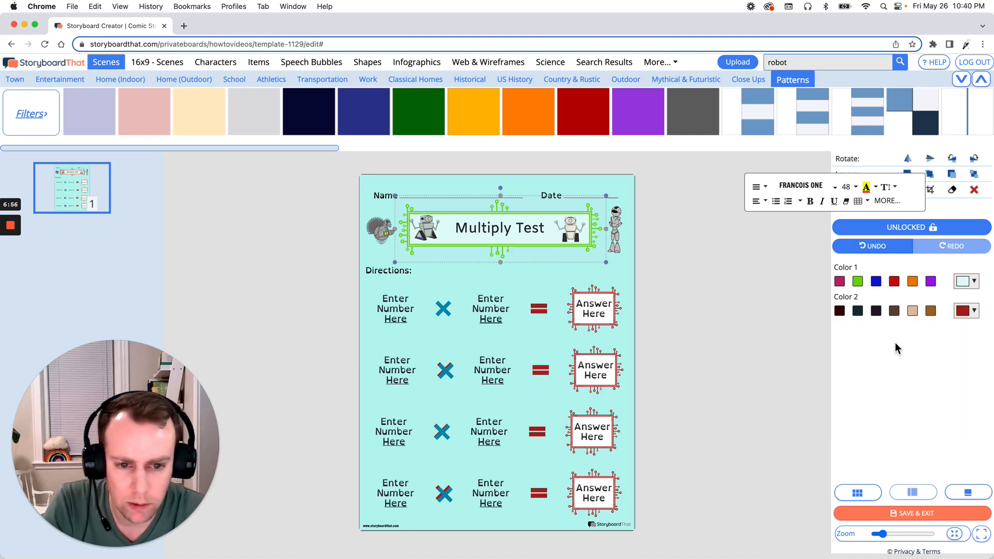
left_click(792, 335)
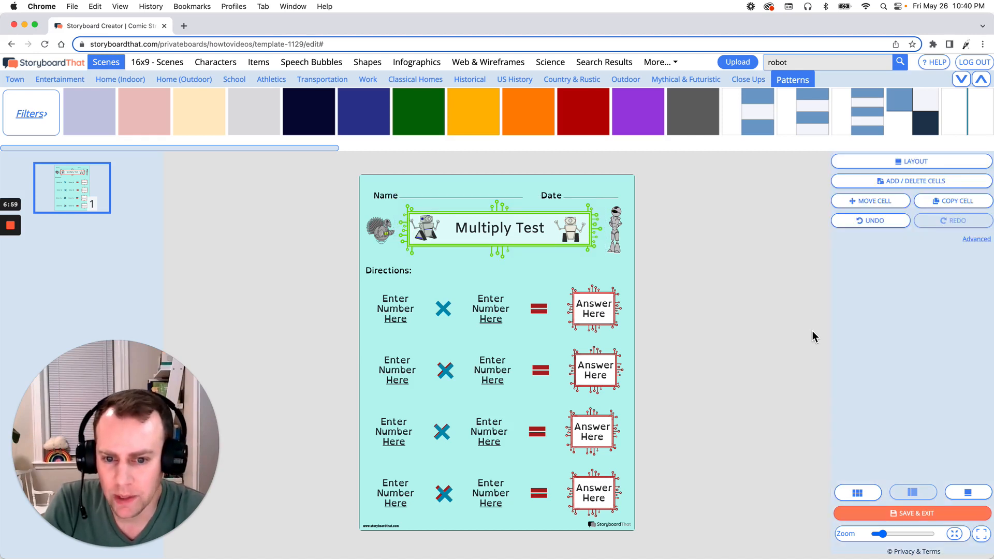